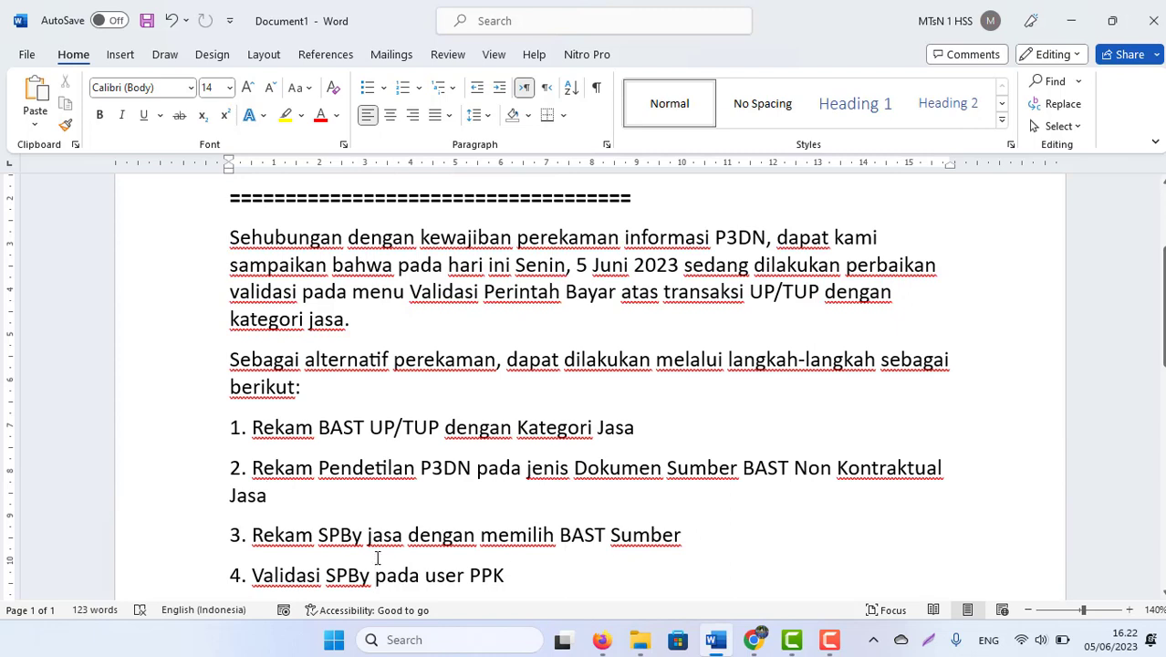
Step: Read the alternative P3DN recording steps and closing note in the document, and switch to the SAKTI site in Chrome
{"action": "scroll", "coordinate": [377, 558], "scroll_direction": "down", "scroll_amount": 3}
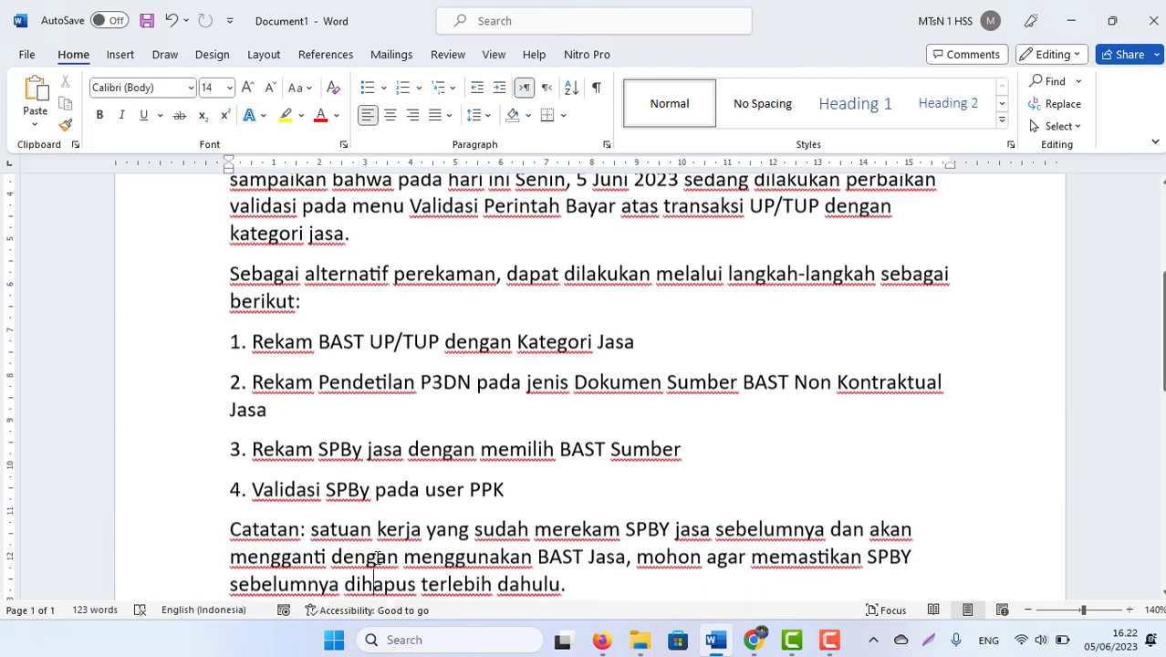
{"action": "key", "text": "Down"}
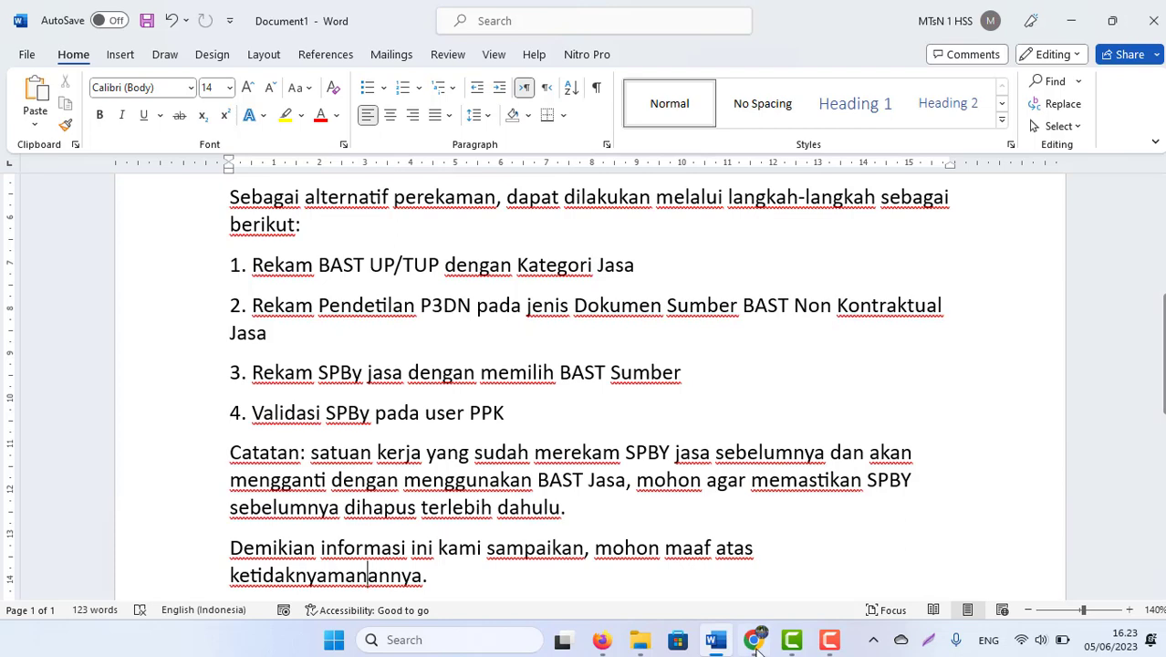
{"action": "mouse_move", "coordinate": [753, 639]}
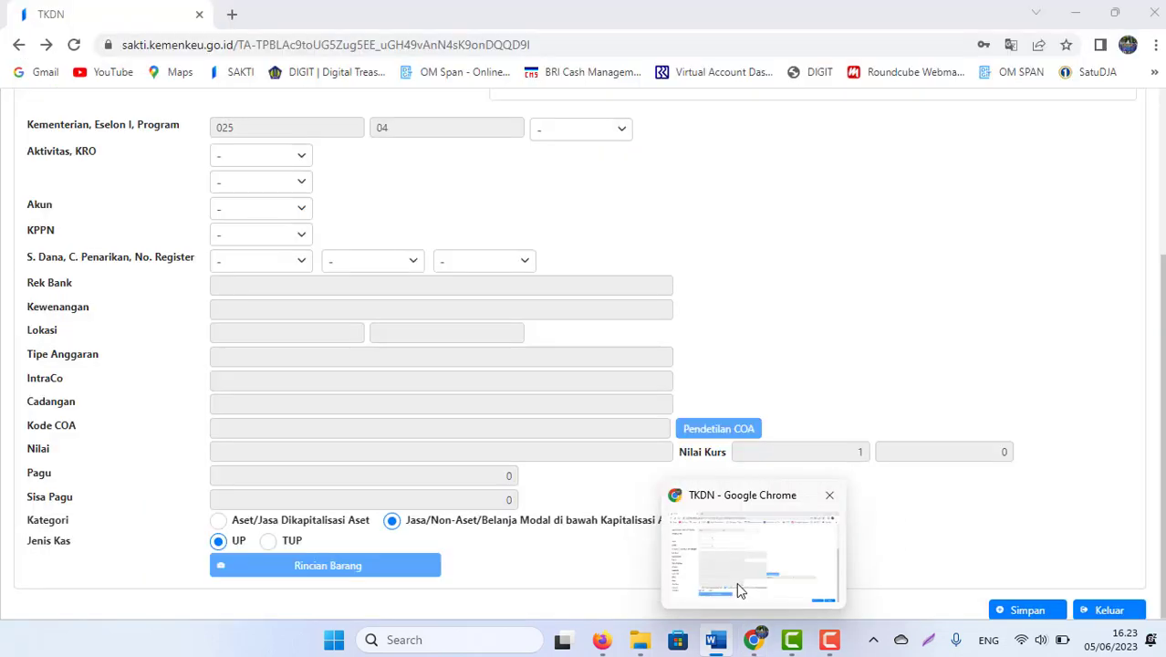
{"action": "left_click", "coordinate": [741, 589]}
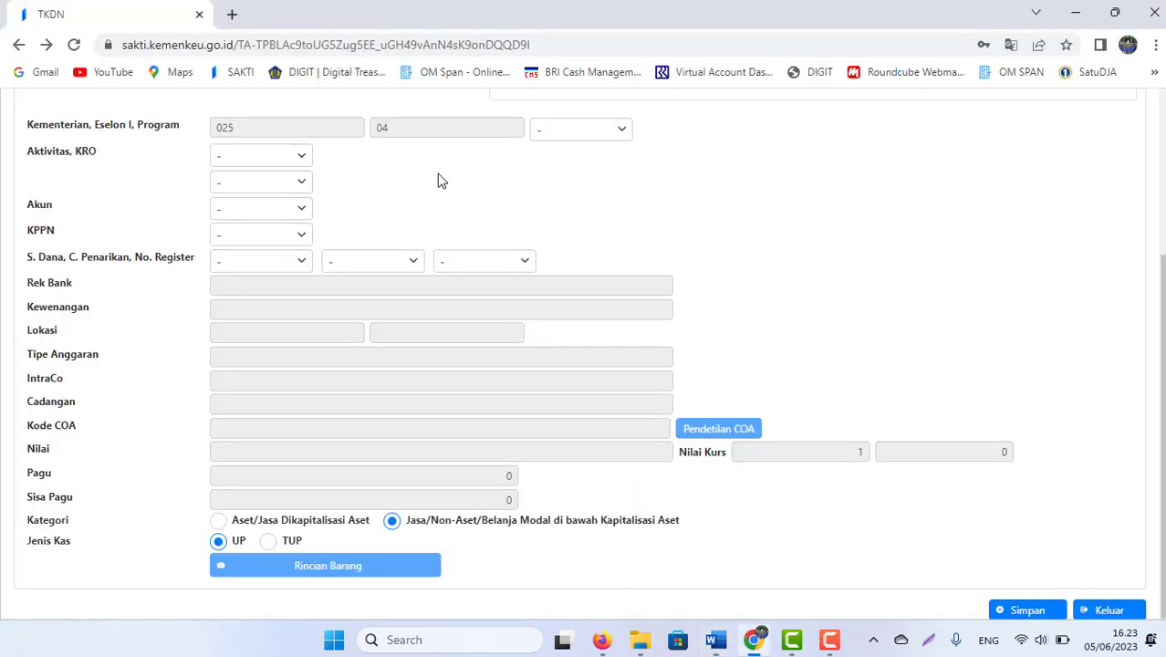
{"action": "key", "text": "alt+Tab"}
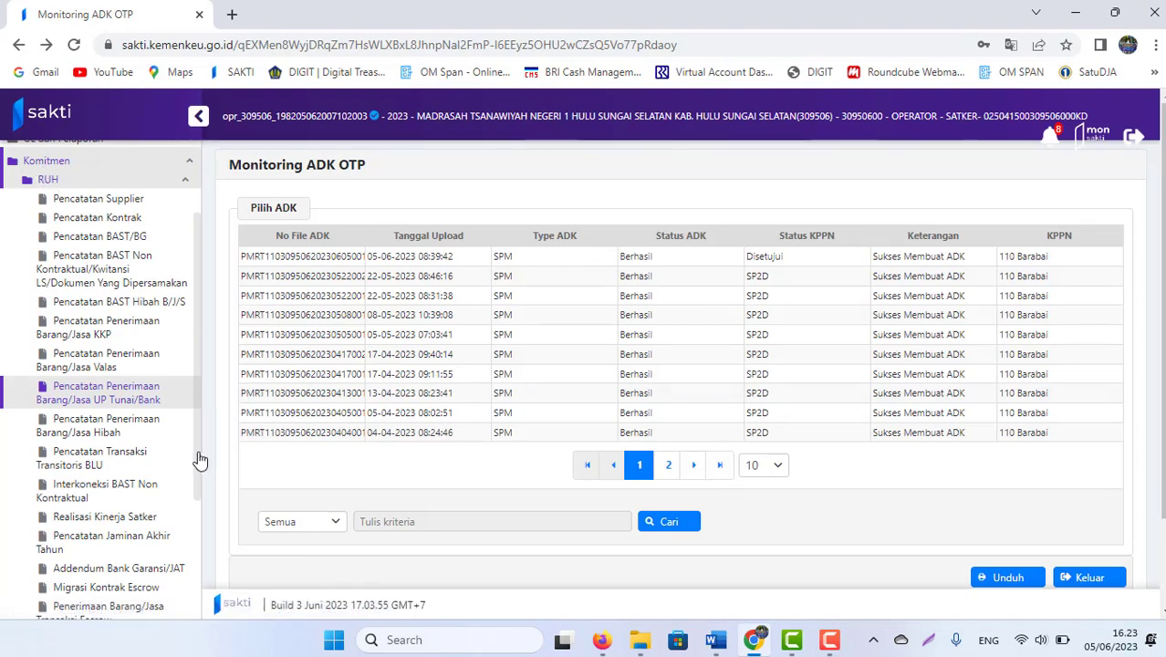
Step: Open Pencatatan Informasi P3DN and list the documents of type SPBy Non BAST
{"action": "scroll", "coordinate": [201, 443], "scroll_direction": "down", "scroll_amount": 2}
{"action": "left_click", "coordinate": [135, 504]}
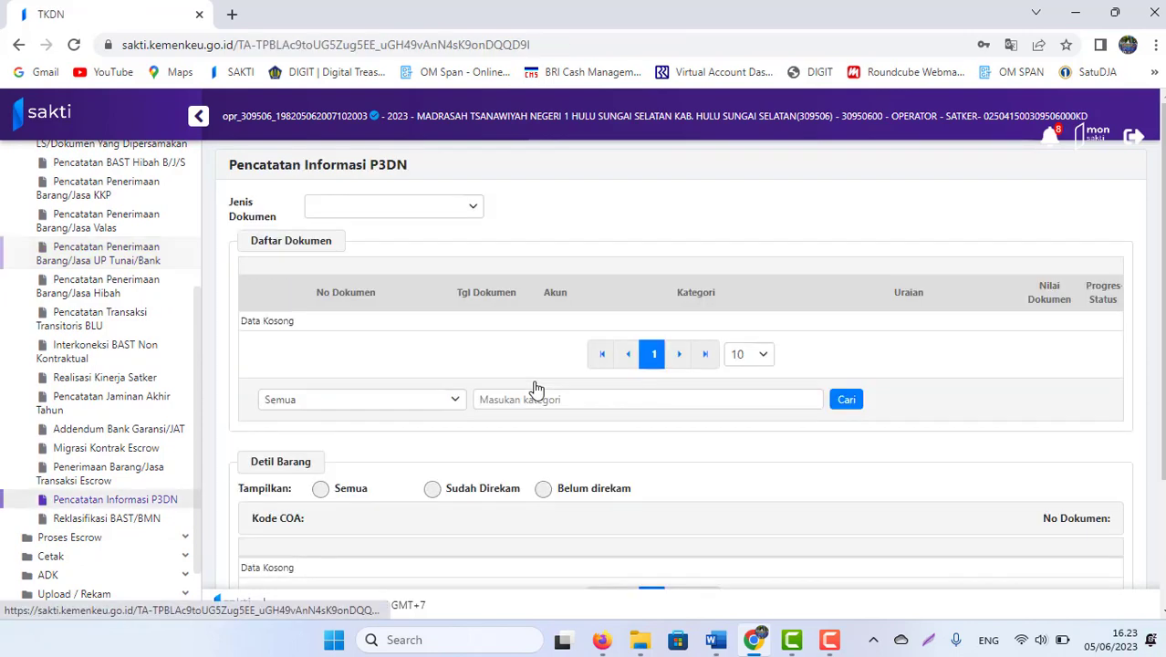
{"action": "left_click", "coordinate": [404, 209]}
{"action": "scroll", "coordinate": [475, 315], "scroll_direction": "down", "scroll_amount": 1}
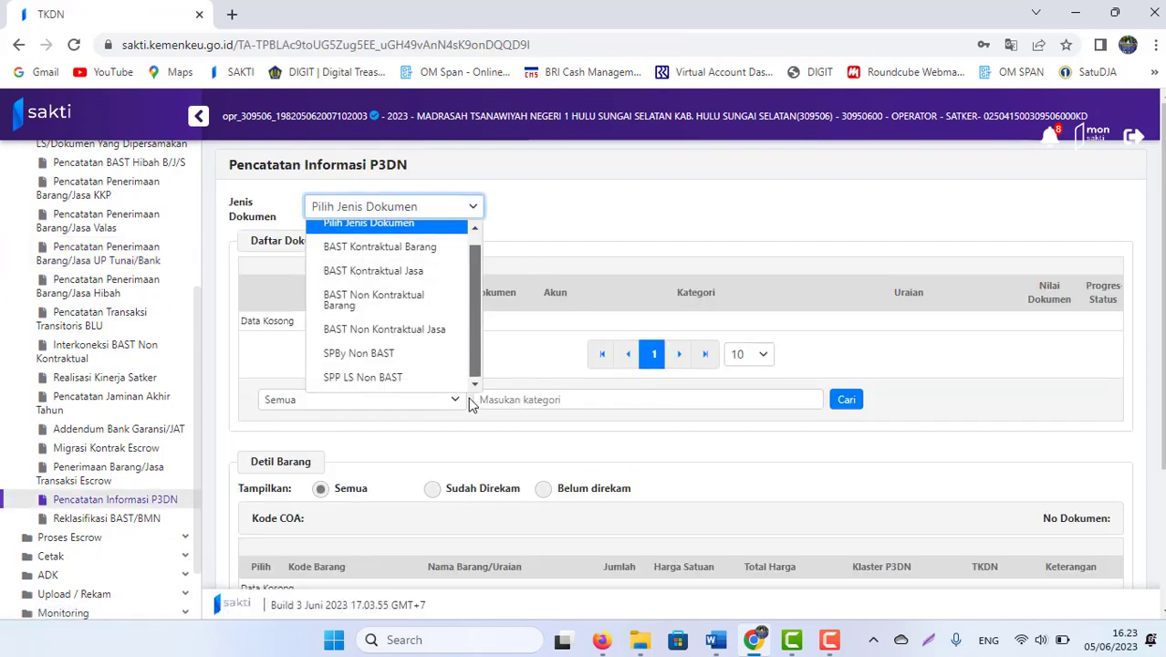
{"action": "left_click", "coordinate": [379, 356]}
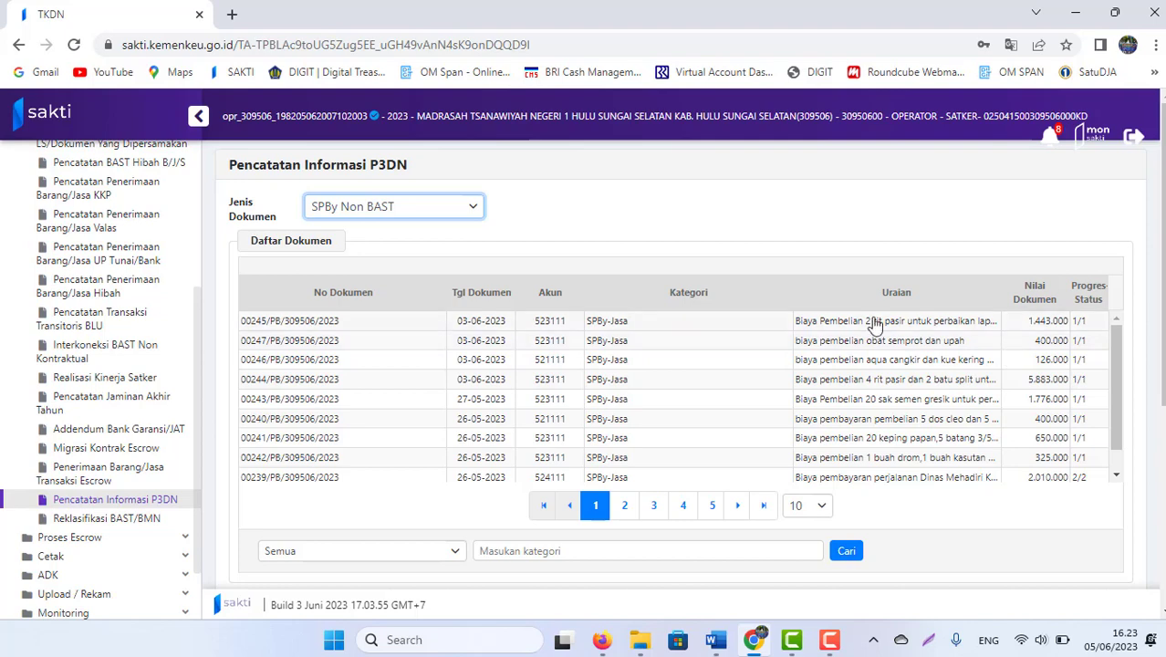
Step: Open the details of the first listed SPBy document, show only Sudah Direkam entries, and mark all entries on the page
{"action": "left_click", "coordinate": [818, 327]}
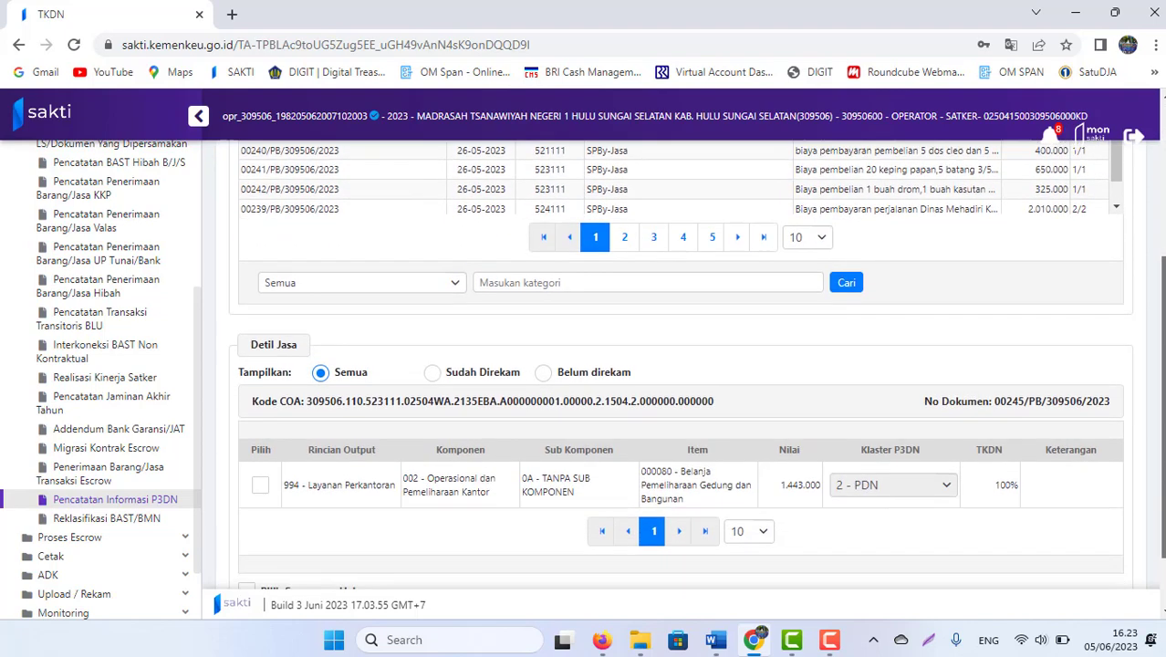
{"action": "left_click", "coordinate": [433, 373]}
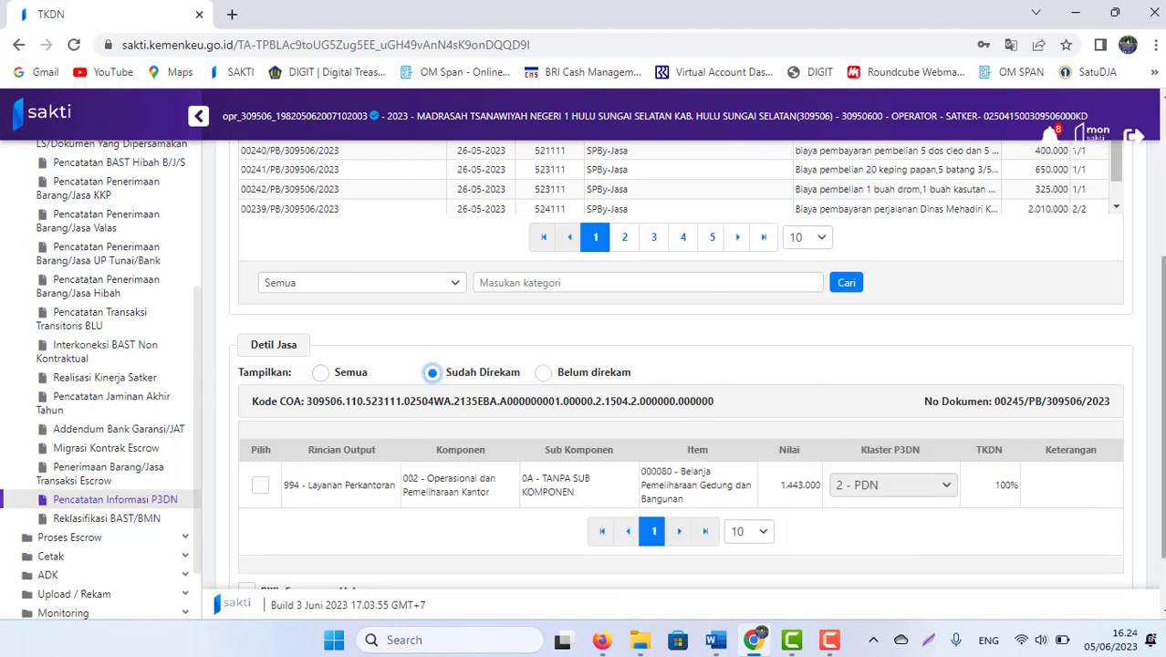
{"action": "scroll", "coordinate": [330, 426], "scroll_direction": "down", "scroll_amount": 1}
{"action": "left_click", "coordinate": [246, 510]}
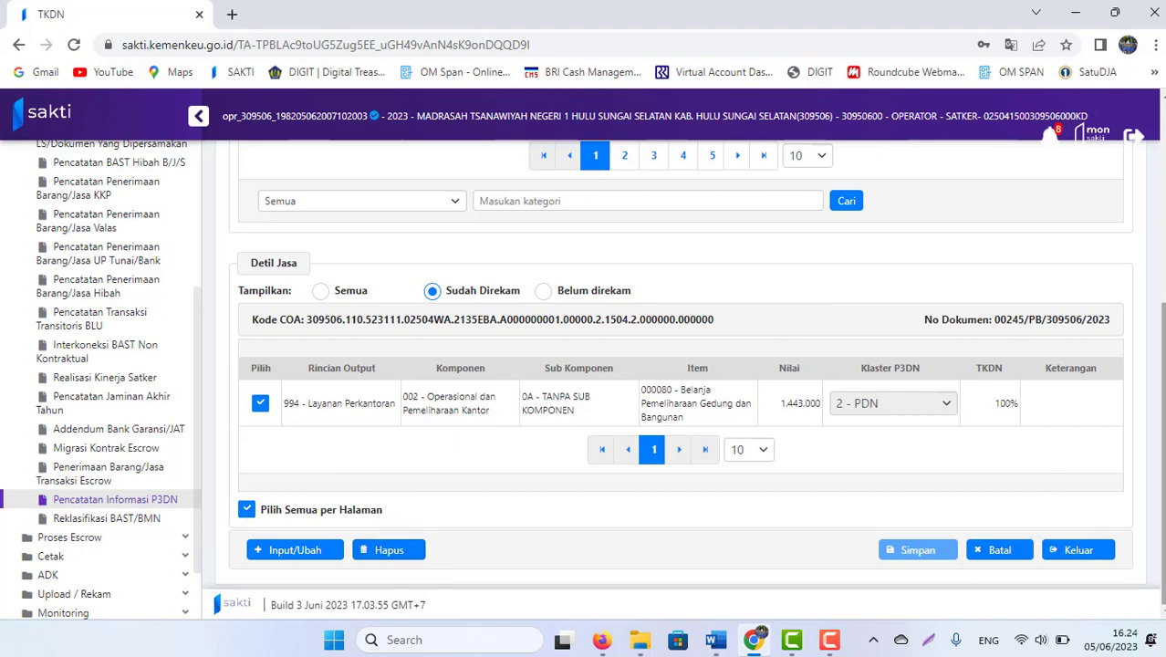
{"action": "scroll", "coordinate": [680, 365], "scroll_direction": "up", "scroll_amount": 3}
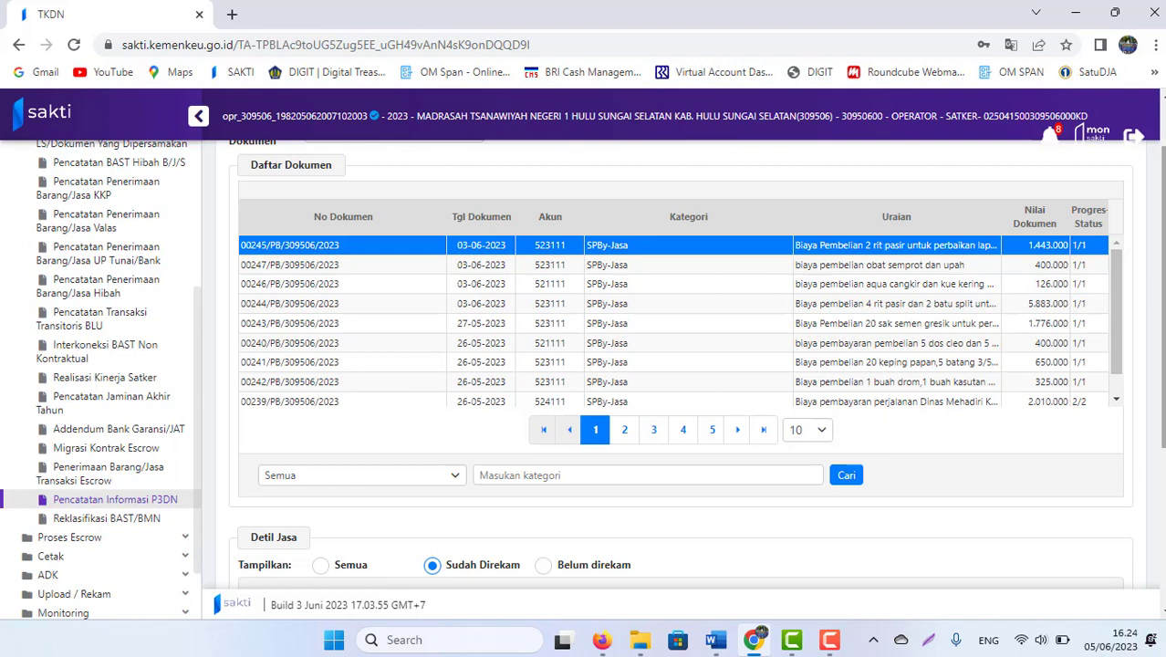
{"action": "scroll", "coordinate": [675, 438], "scroll_direction": "down", "scroll_amount": 3}
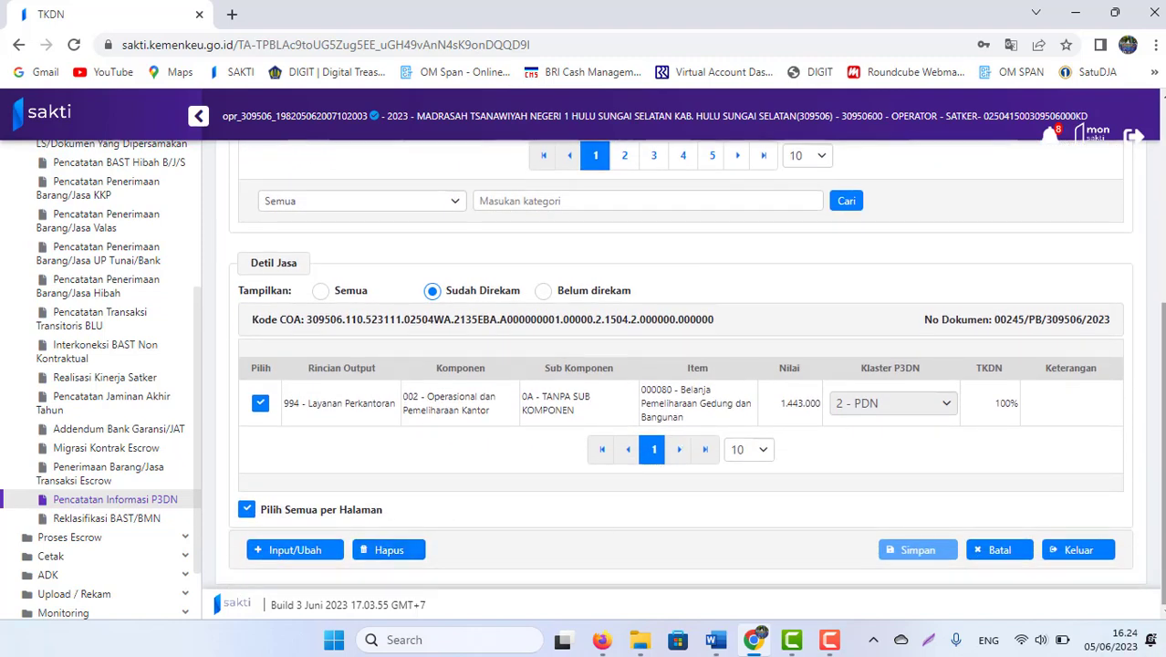
{"action": "left_click_drag", "start_coordinate": [1162, 365], "coordinate": [1162, 160]}
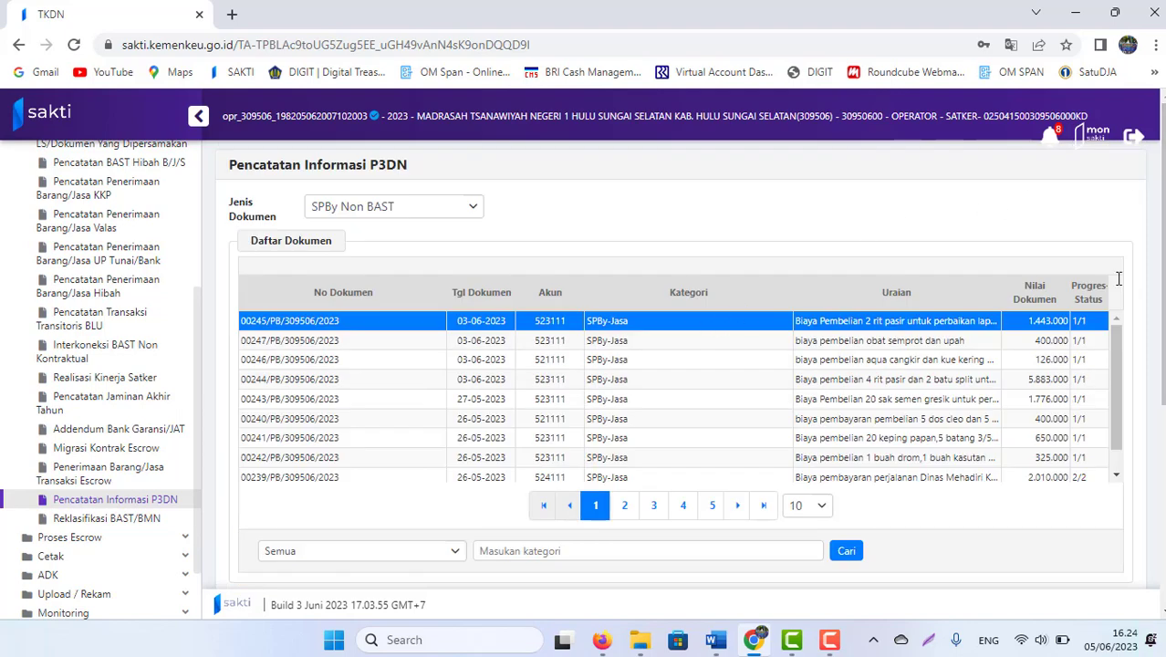
{"action": "scroll", "coordinate": [558, 429], "scroll_direction": "down", "scroll_amount": 4}
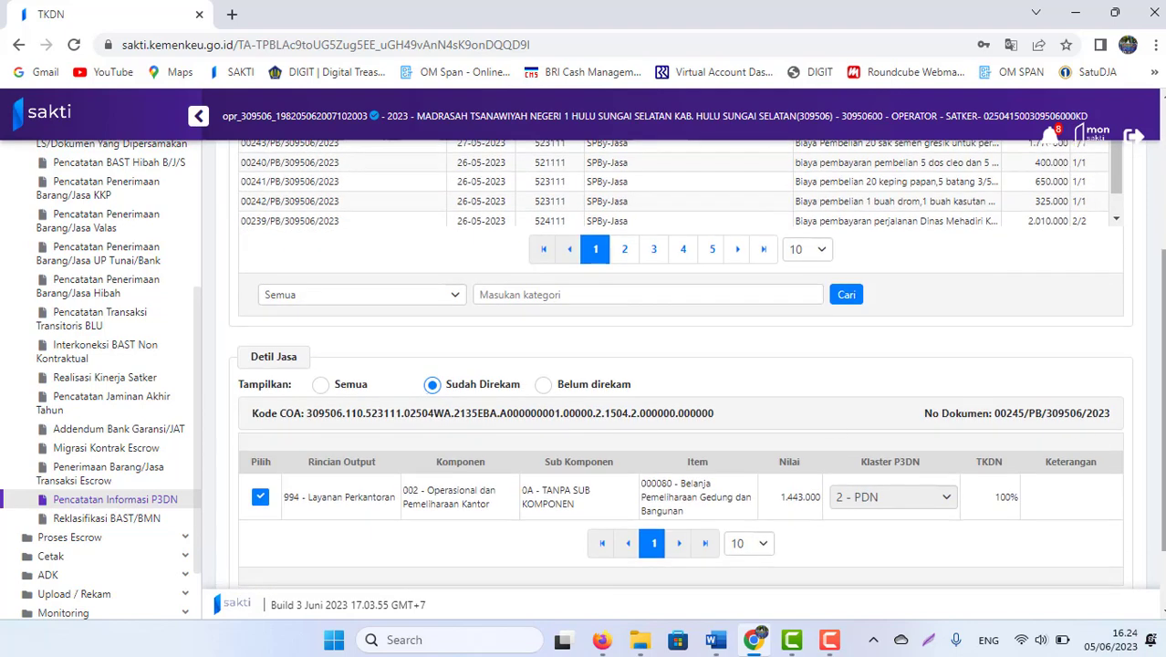
{"action": "scroll", "coordinate": [547, 554], "scroll_direction": "down", "scroll_amount": 1}
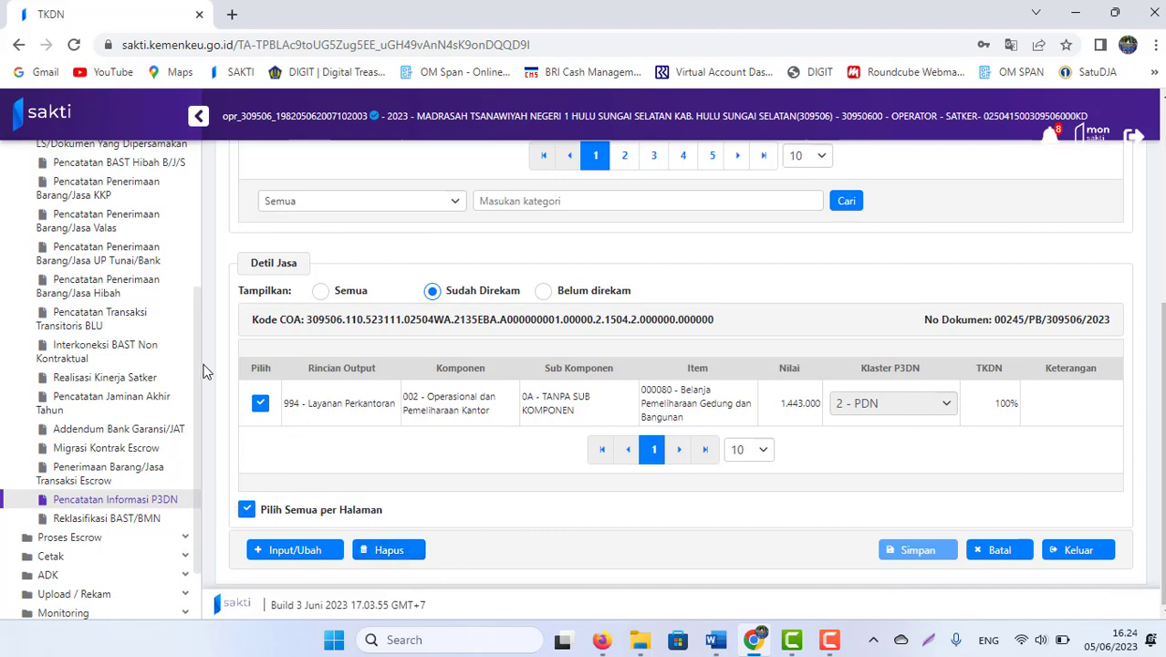
Step: Open Mencatat Perintah Bayar under RUH Pembayaran and select the first payment order in the list
{"action": "left_click_drag", "start_coordinate": [201, 370], "coordinate": [201, 229]}
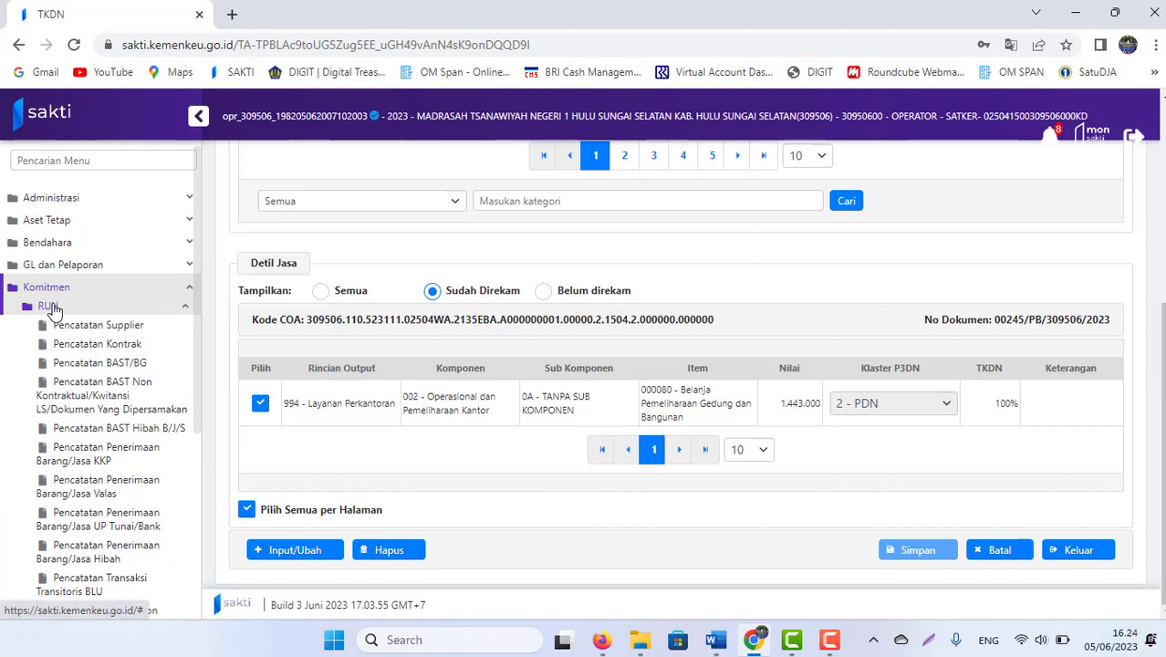
{"action": "left_click", "coordinate": [47, 307]}
{"action": "left_click", "coordinate": [57, 456]}
{"action": "left_click", "coordinate": [90, 345]}
{"action": "left_click", "coordinate": [107, 397]}
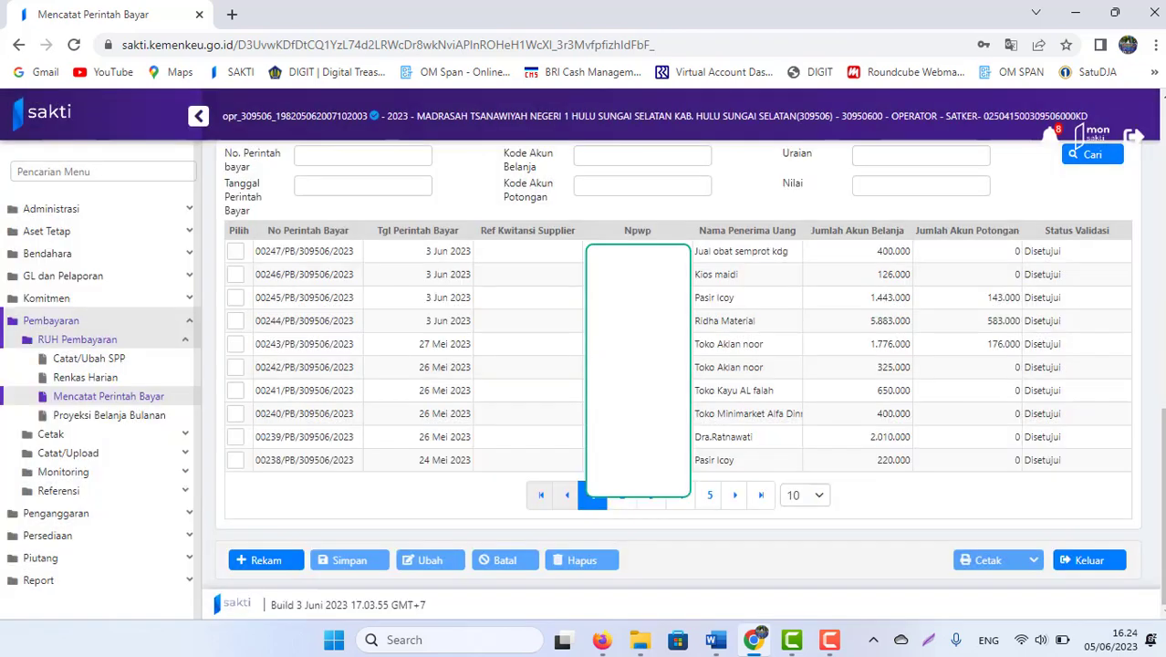
{"action": "left_click", "coordinate": [548, 255]}
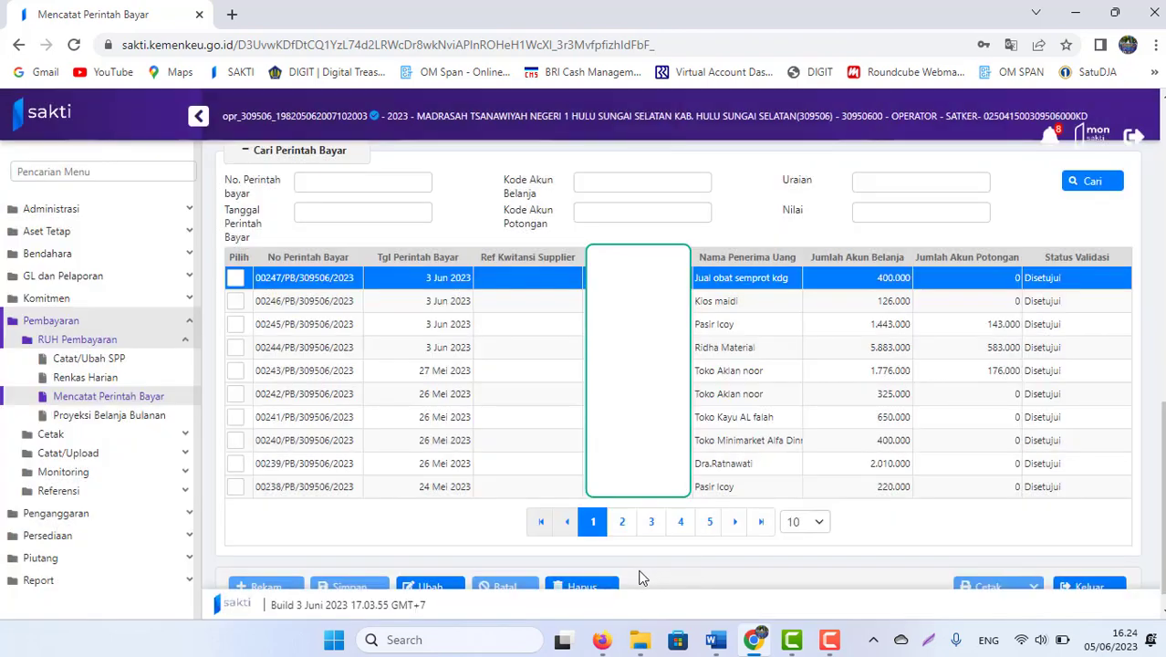
{"action": "scroll", "coordinate": [1161, 501], "scroll_direction": "down", "scroll_amount": 1}
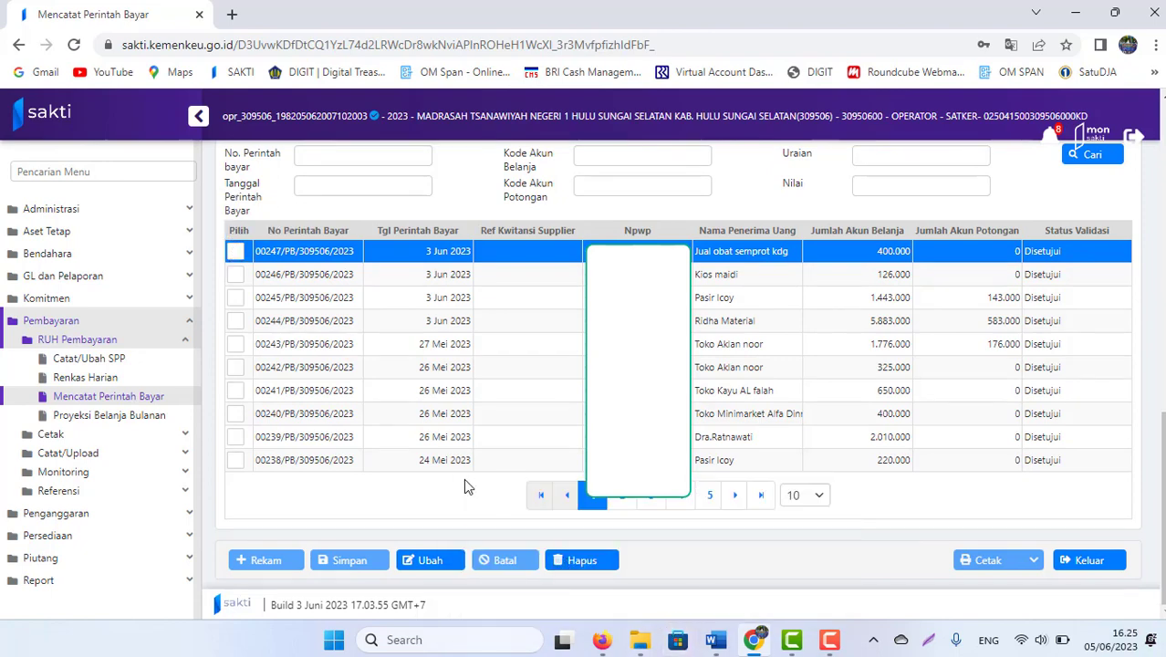
Step: Open Pencatatan Penerimaan Barang/Jasa UP Tunai/Bank in the Komitmen RUH section
{"action": "left_click", "coordinate": [57, 299]}
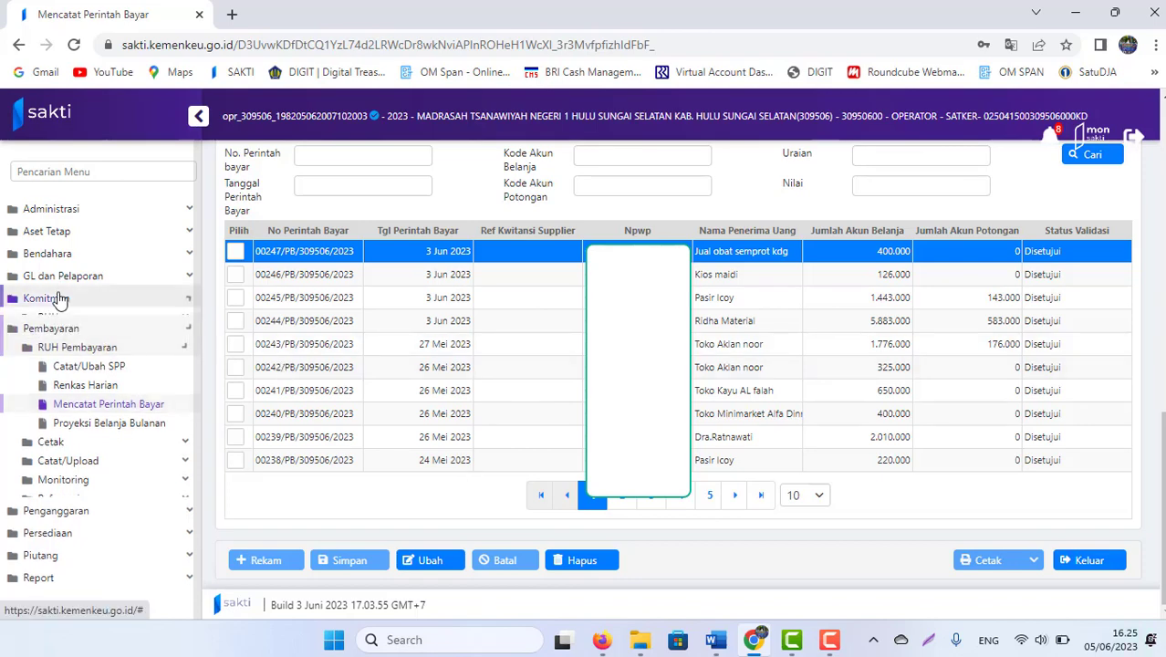
{"action": "left_click", "coordinate": [50, 315]}
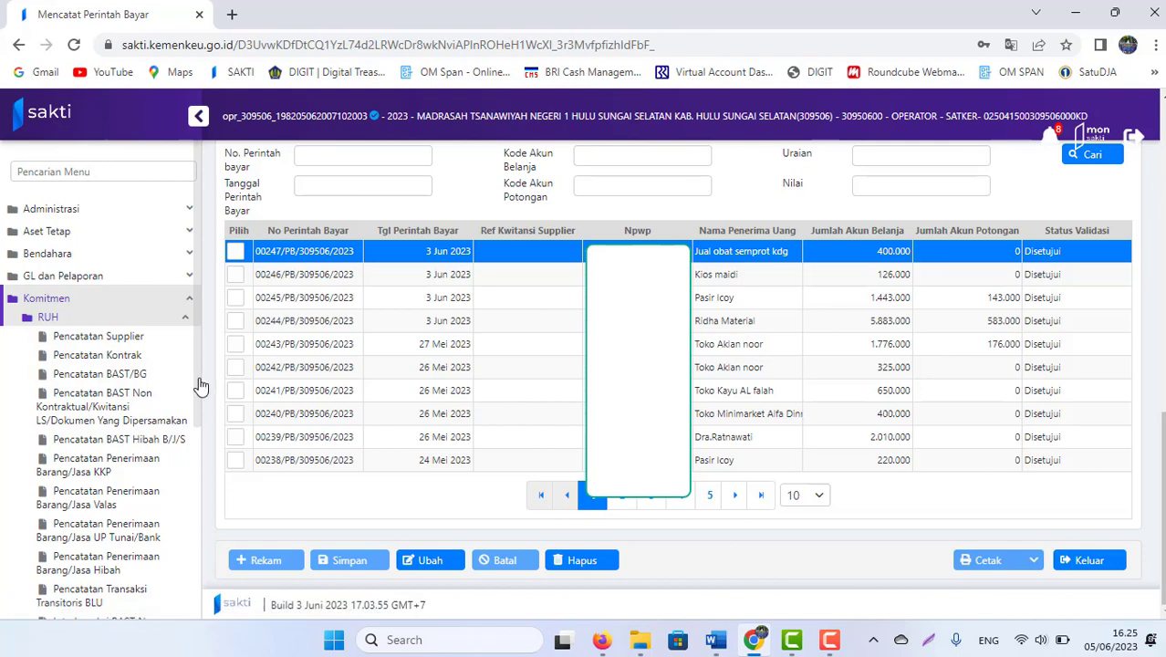
{"action": "scroll", "coordinate": [200, 399], "scroll_direction": "down", "scroll_amount": 1}
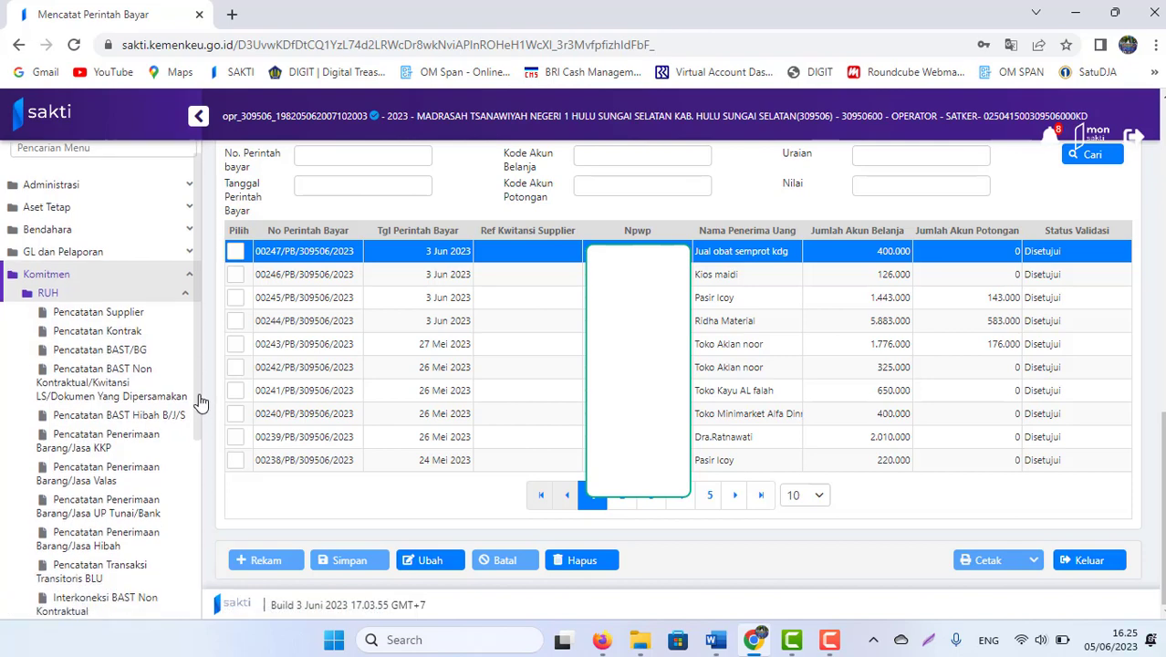
{"action": "scroll", "coordinate": [199, 406], "scroll_direction": "down", "scroll_amount": 1}
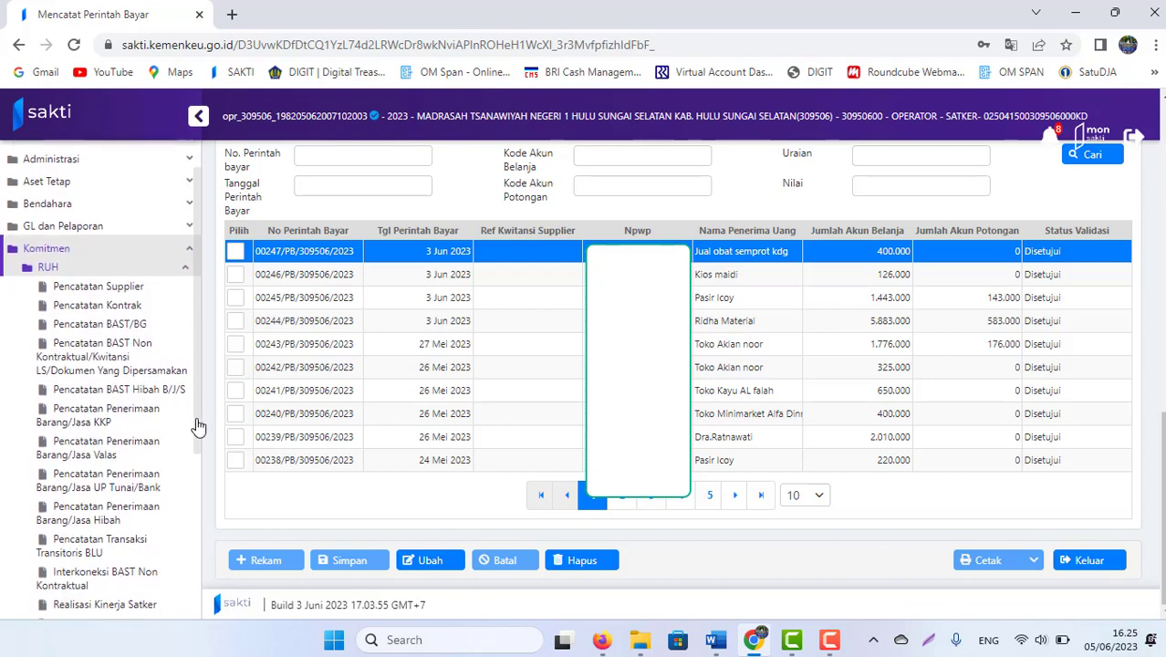
{"action": "scroll", "coordinate": [197, 424], "scroll_direction": "down", "scroll_amount": 1}
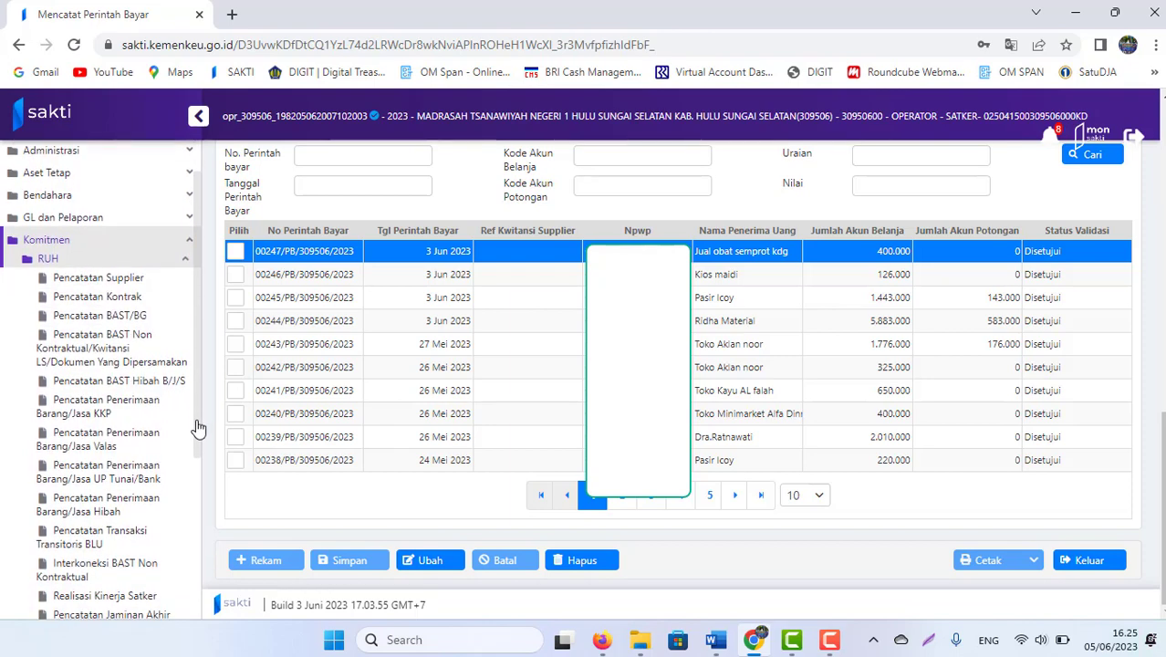
{"action": "scroll", "coordinate": [199, 428], "scroll_direction": "down", "scroll_amount": 1}
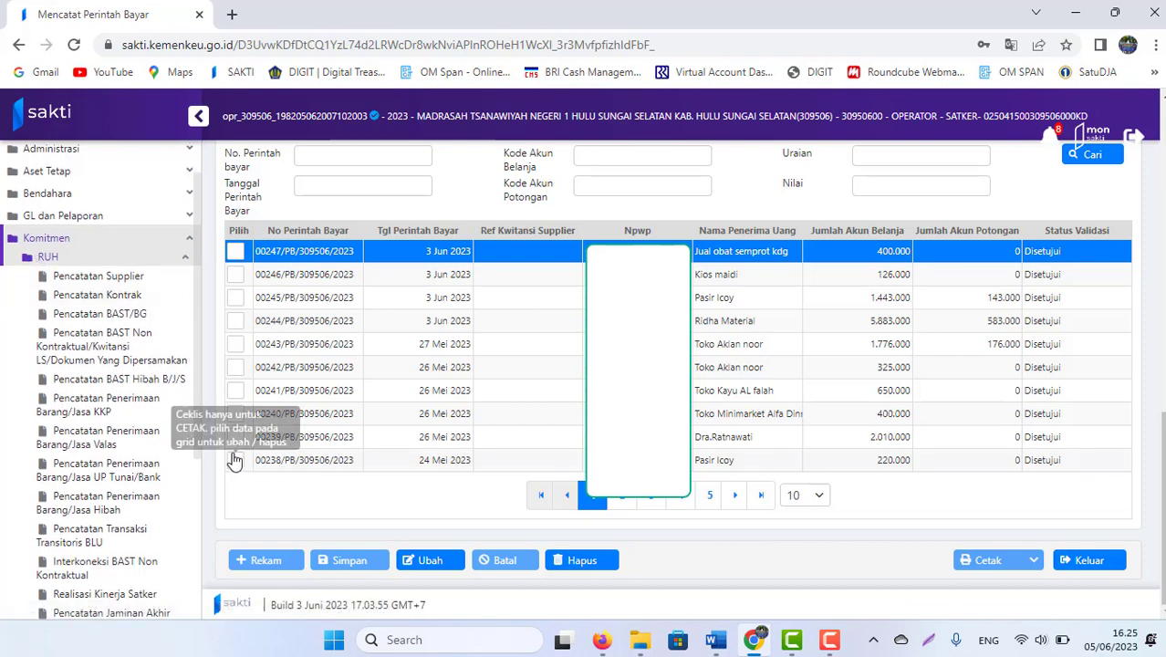
{"action": "left_click", "coordinate": [117, 483]}
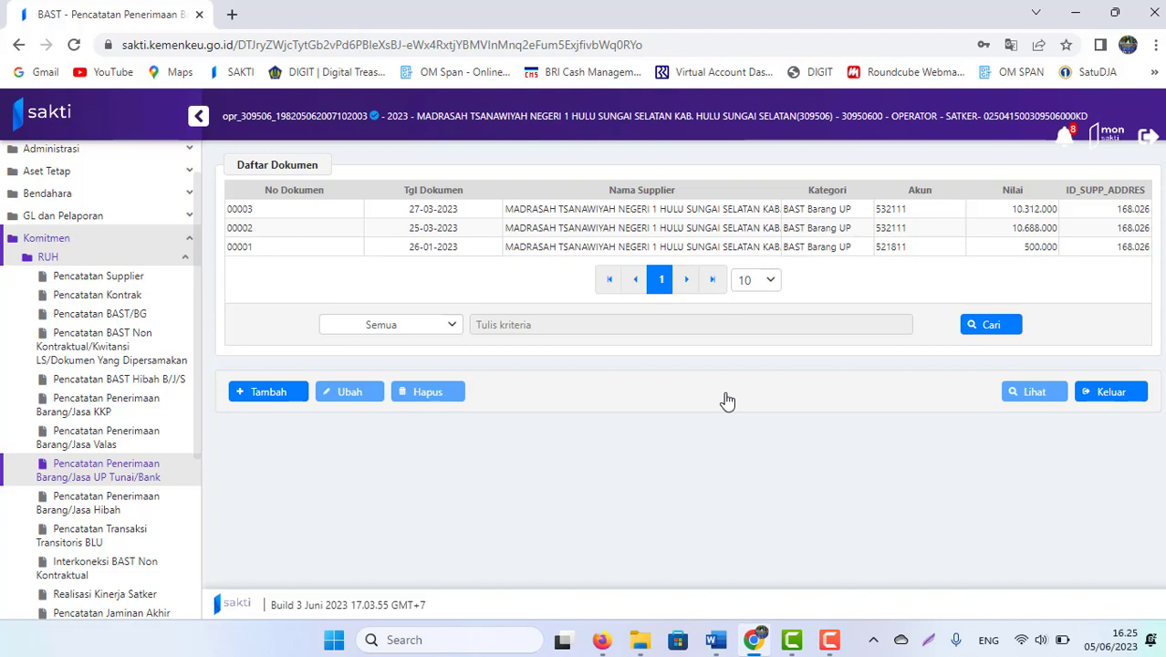
Step: Start a new goods/services receipt document with the document date 05-06-2023
{"action": "left_click", "coordinate": [256, 395]}
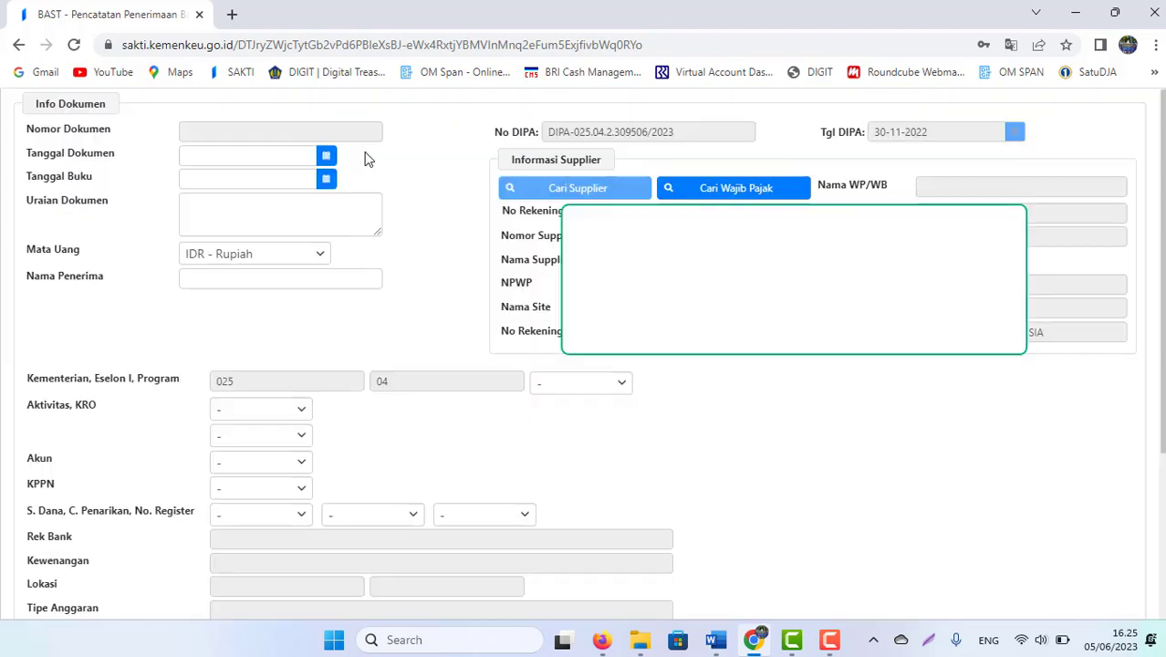
{"action": "left_click", "coordinate": [327, 156]}
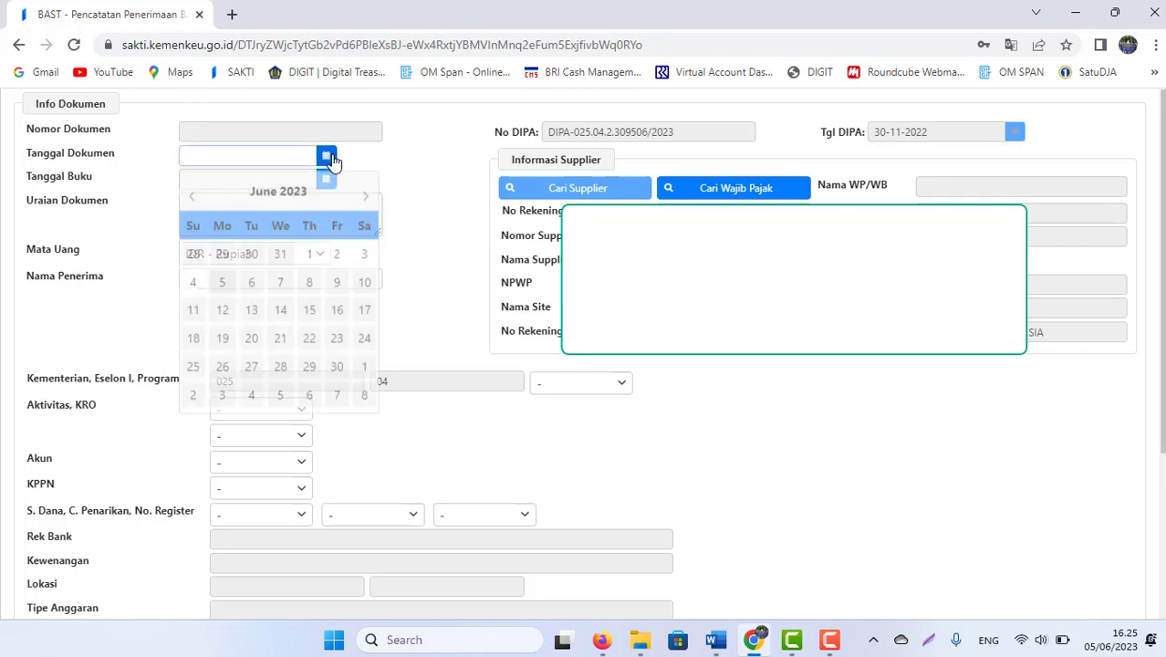
{"action": "left_click", "coordinate": [219, 280]}
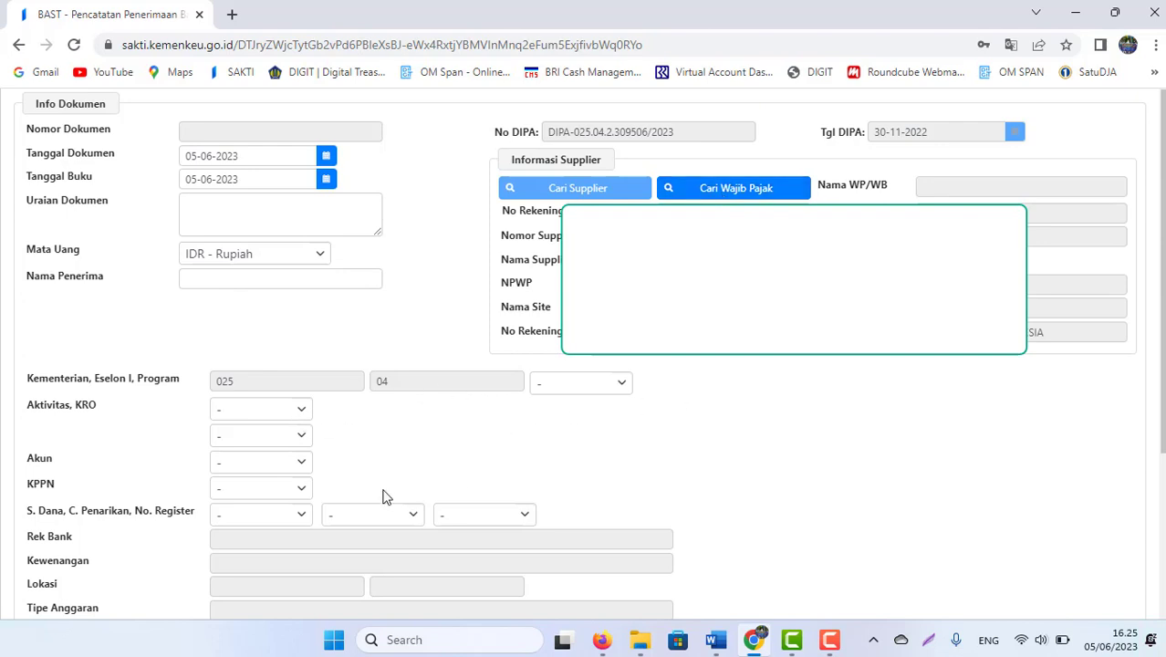
Step: Set the category to Jasa/Non-Aset/Belanja Modal di bawah Kapitalisasi Aset with cash type UP, and leave the form without saving
{"action": "scroll", "coordinate": [584, 364], "scroll_direction": "down", "scroll_amount": 3}
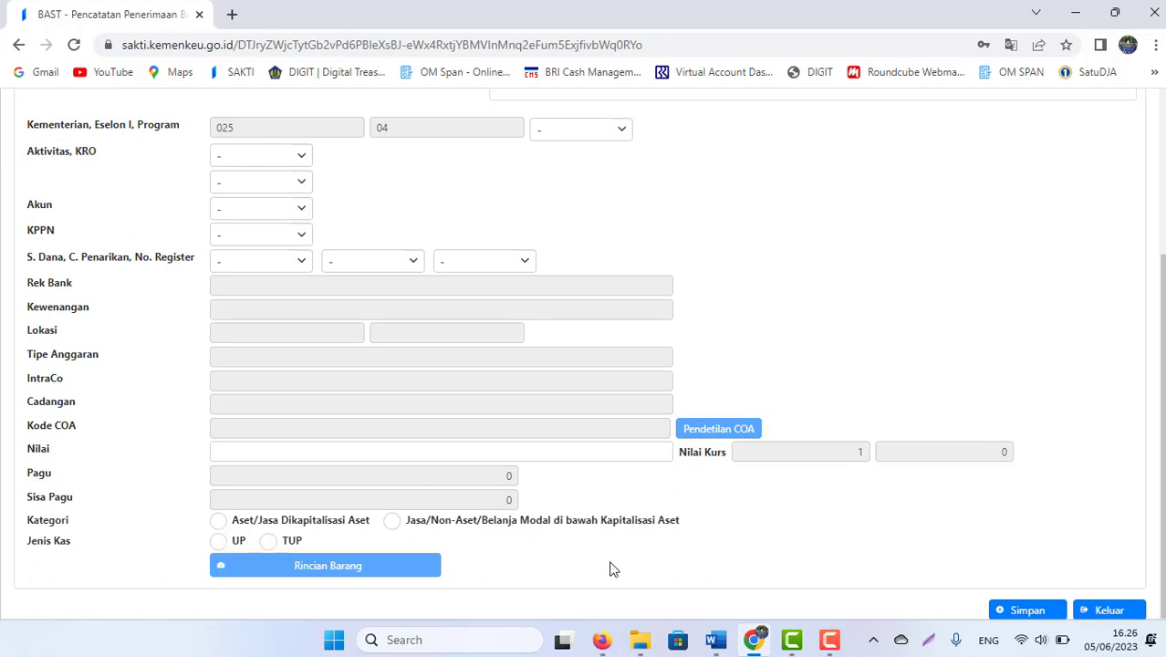
{"action": "left_click", "coordinate": [392, 522]}
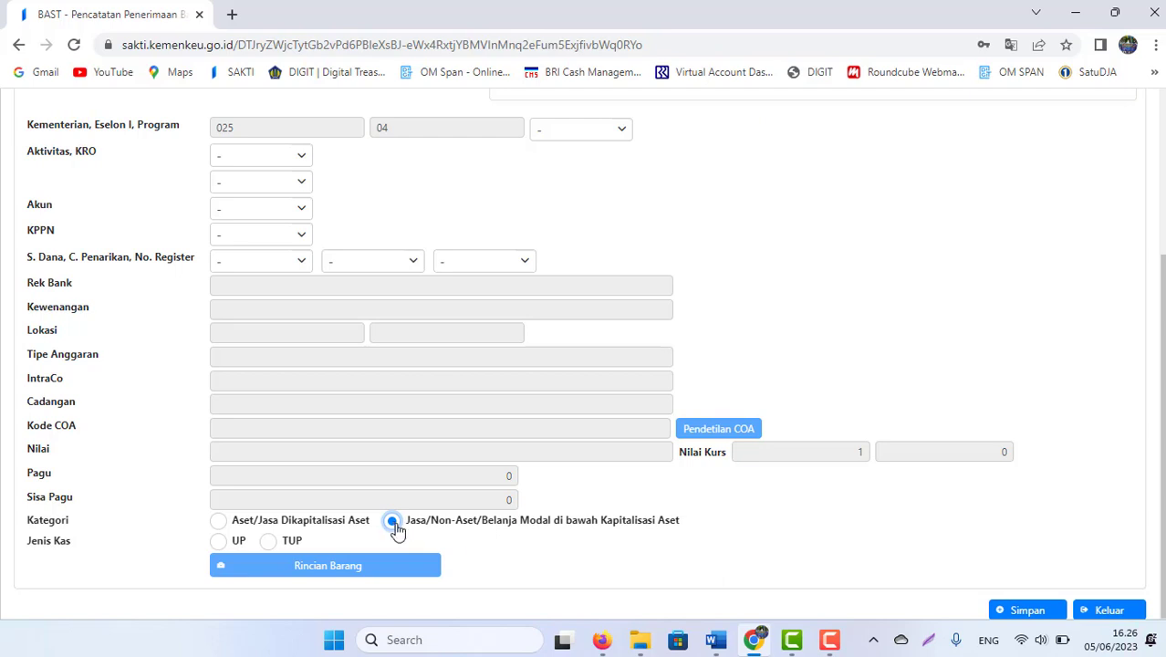
{"action": "left_click", "coordinate": [219, 545]}
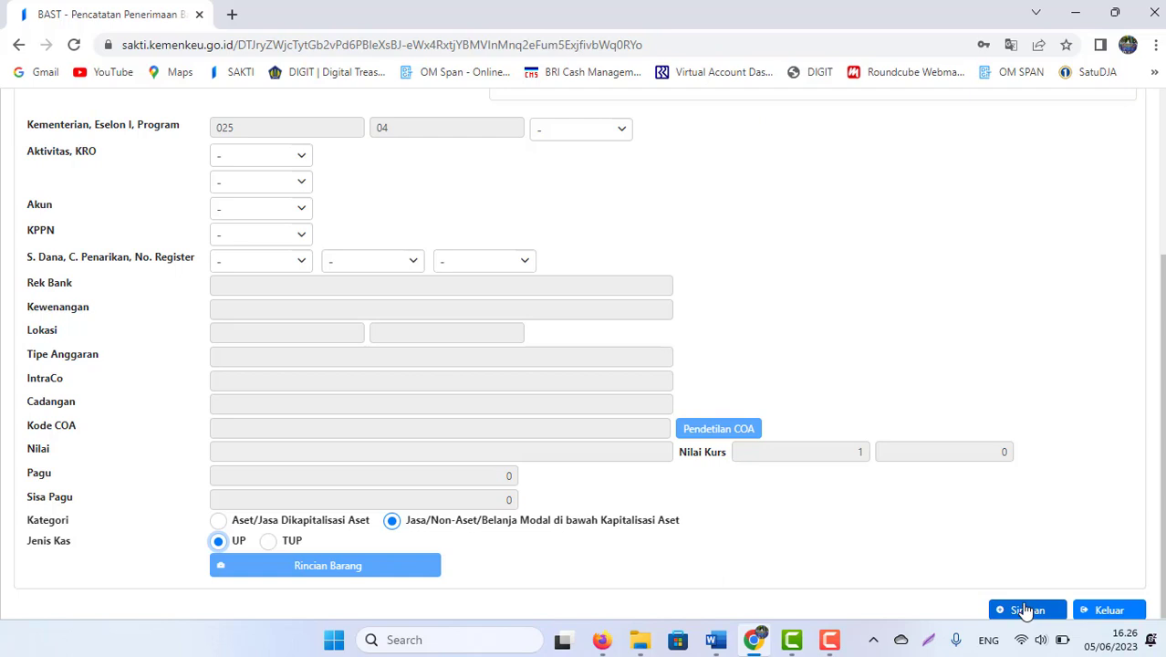
{"action": "left_click", "coordinate": [1113, 610]}
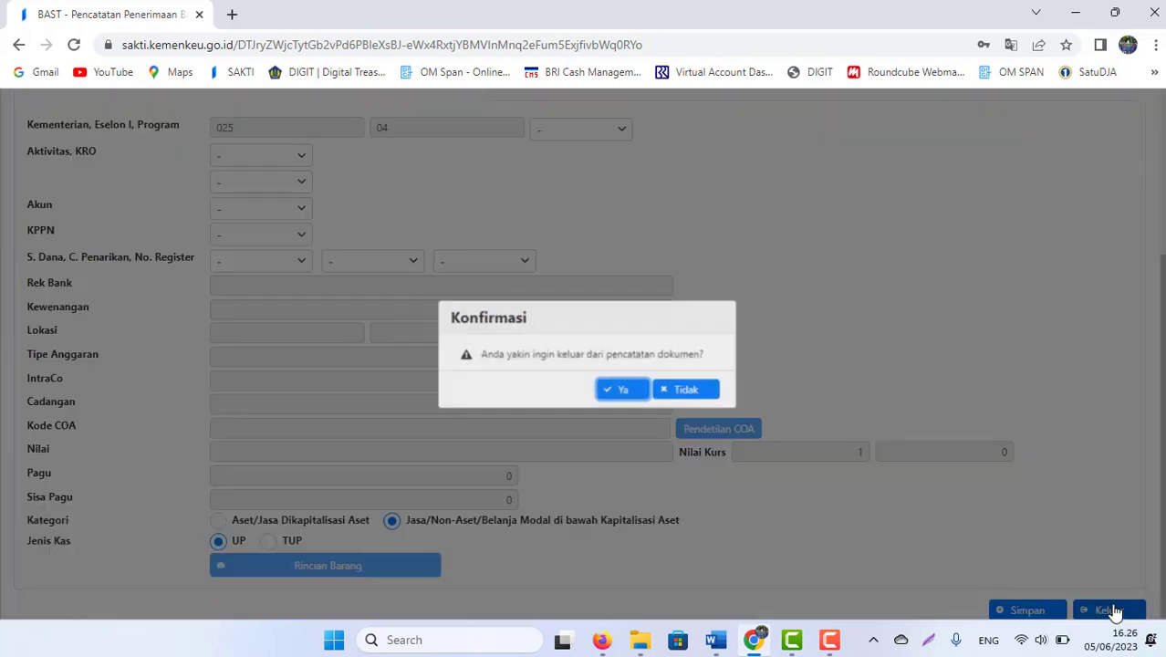
{"action": "left_click", "coordinate": [624, 393]}
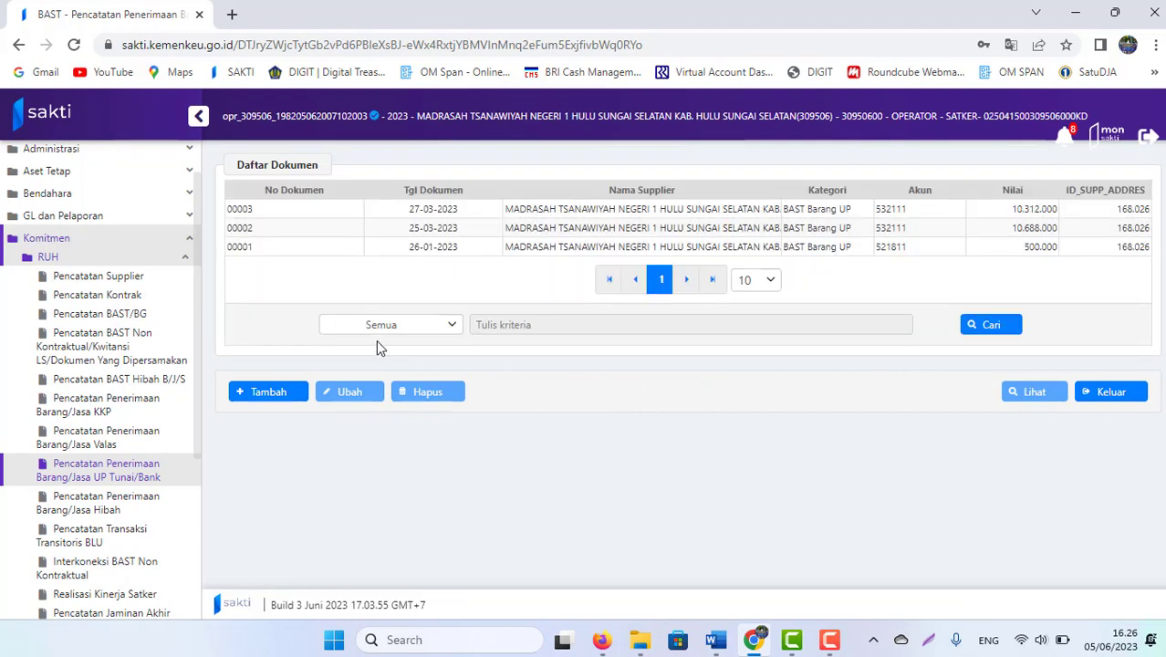
Step: Open the Mencatat Perintah Bayar form under RUH Pembayaran to view its Ada BAST option
{"action": "left_click", "coordinate": [72, 265]}
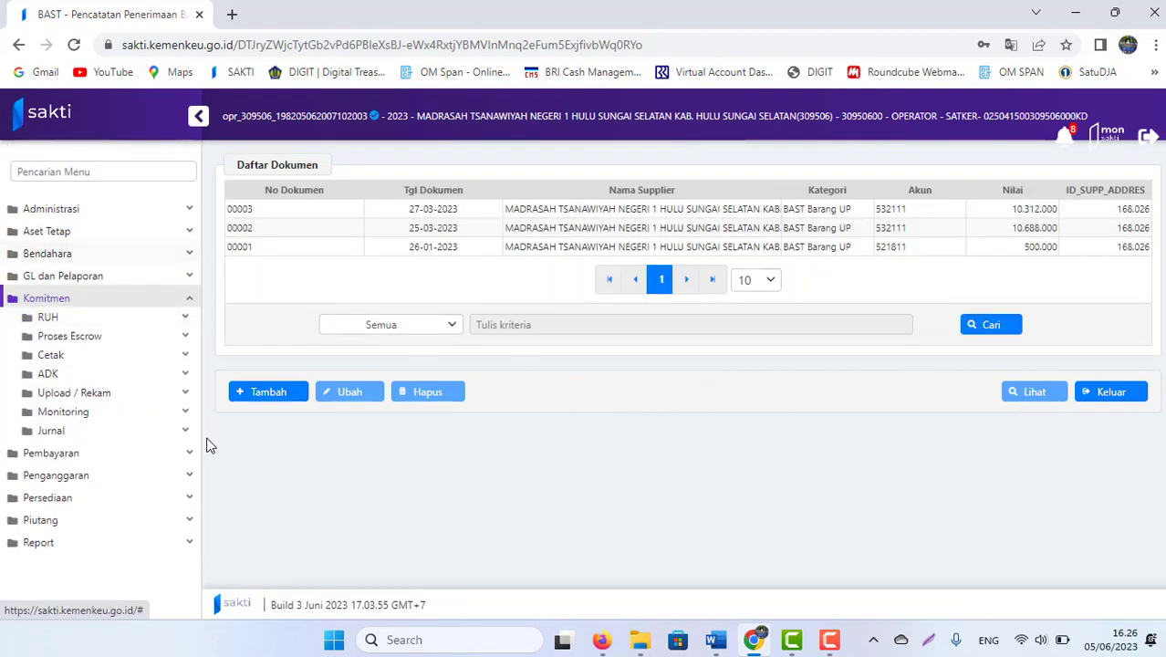
{"action": "left_click", "coordinate": [79, 448]}
{"action": "left_click", "coordinate": [80, 345]}
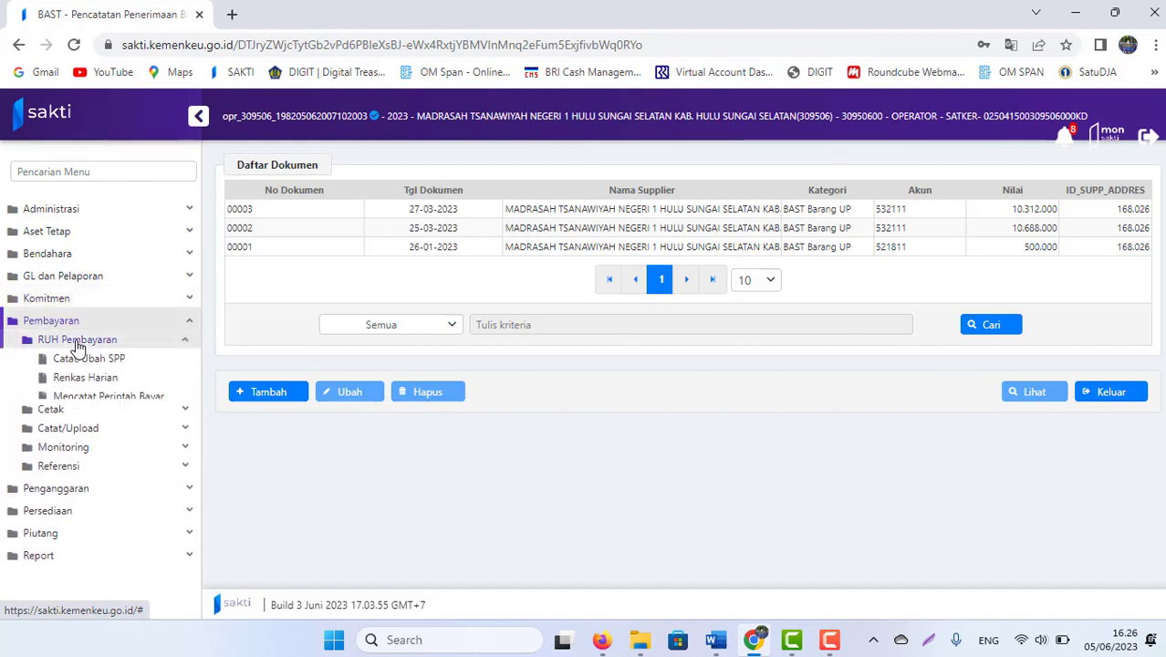
{"action": "left_click", "coordinate": [108, 402]}
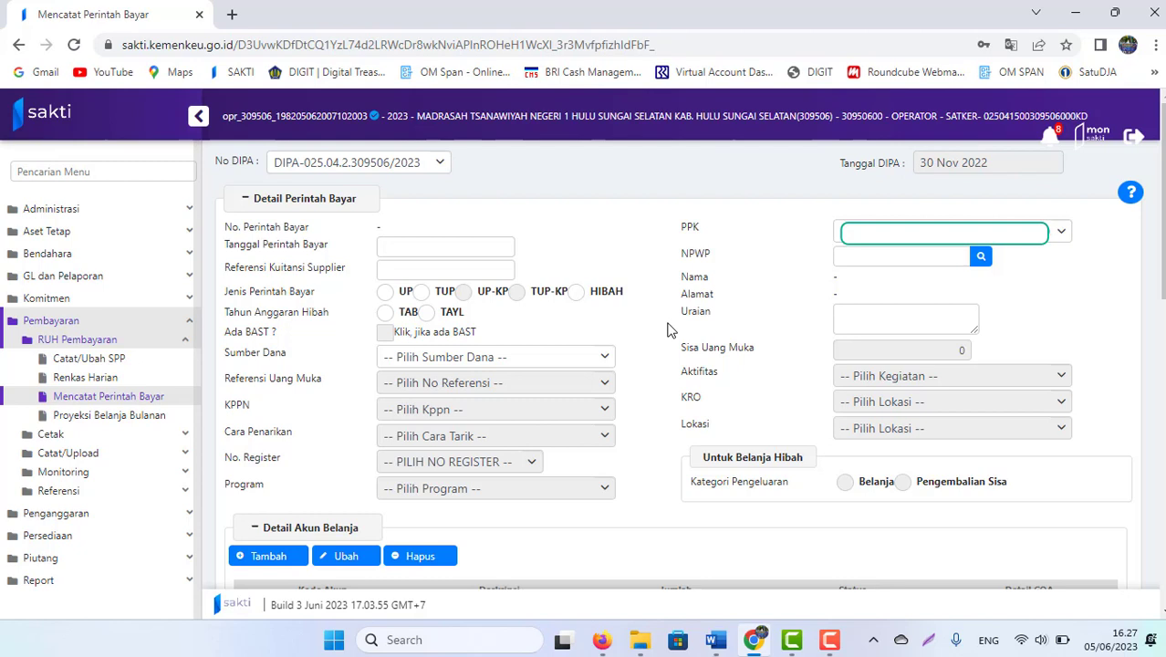
Step: Open Pencatatan Informasi P3DN in the Komitmen RUH section and set the document type to BAST Non Kontraktual Jasa
{"action": "left_click", "coordinate": [70, 301]}
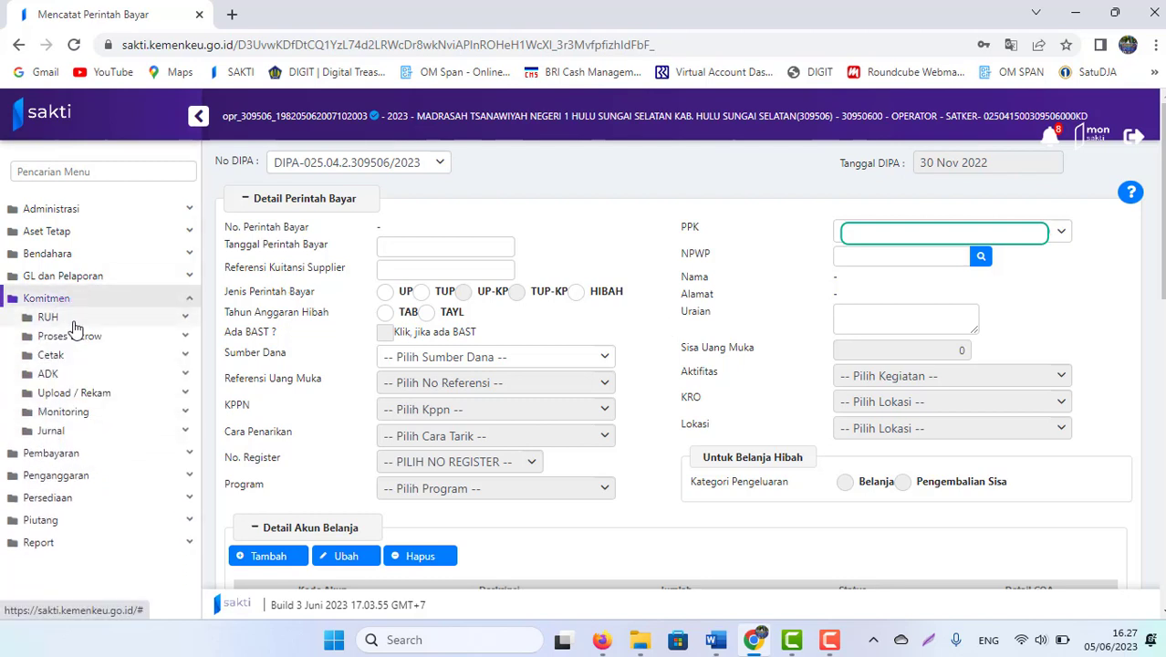
{"action": "left_click", "coordinate": [77, 319]}
{"action": "scroll", "coordinate": [190, 524], "scroll_direction": "down", "scroll_amount": 3}
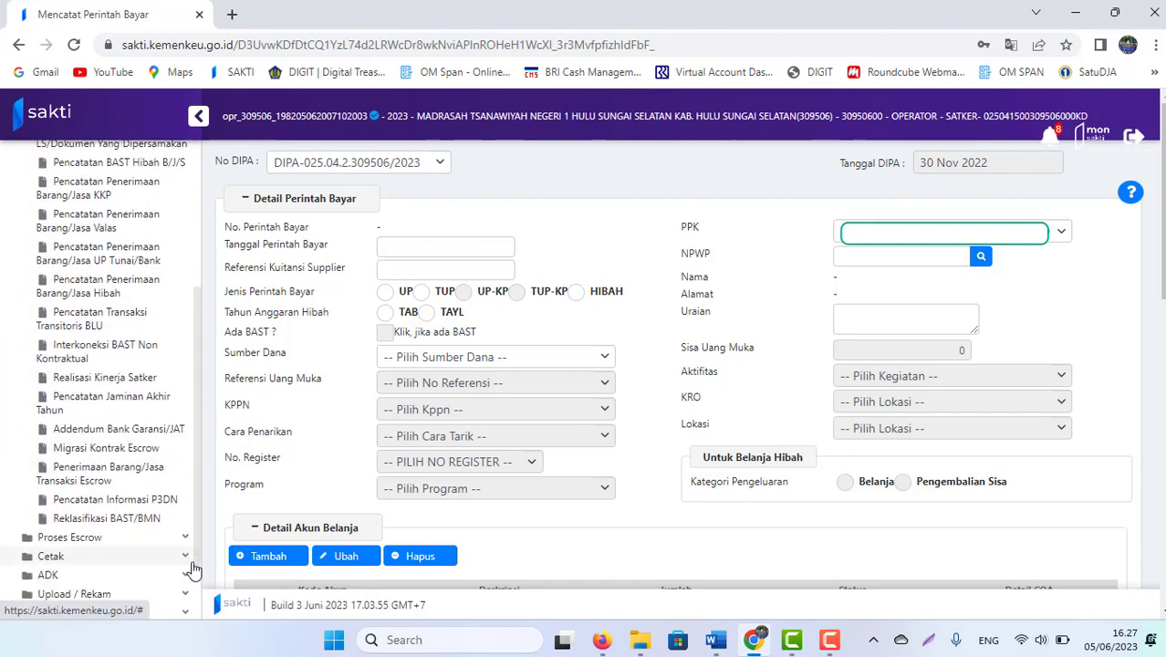
{"action": "left_click", "coordinate": [95, 500]}
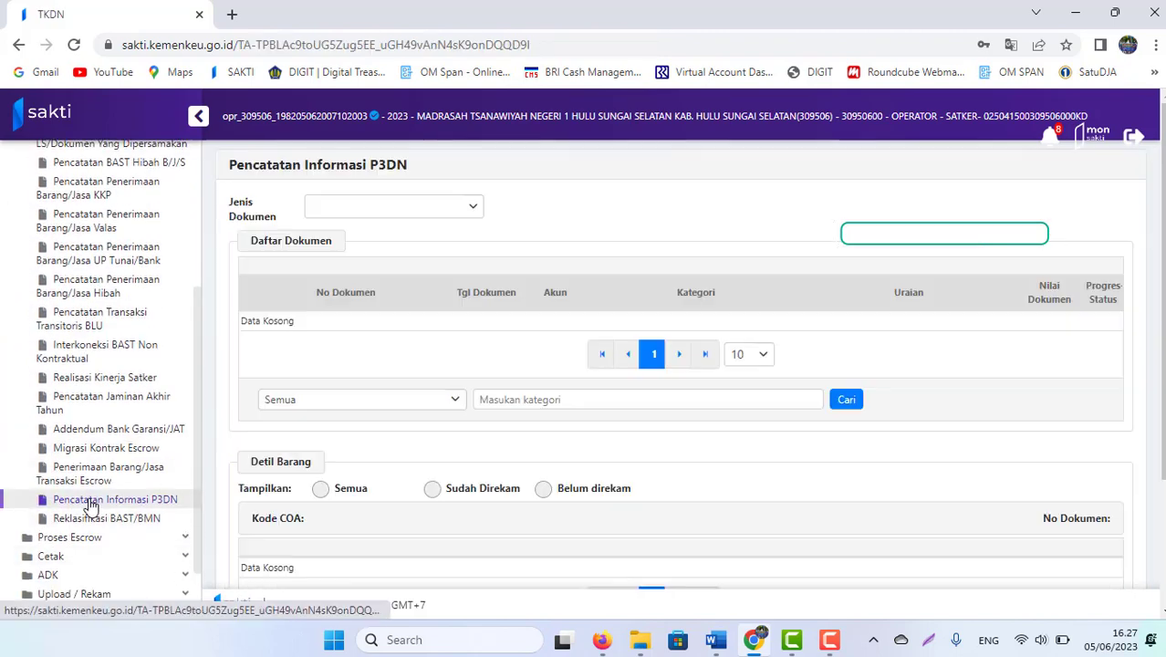
{"action": "left_click", "coordinate": [474, 217]}
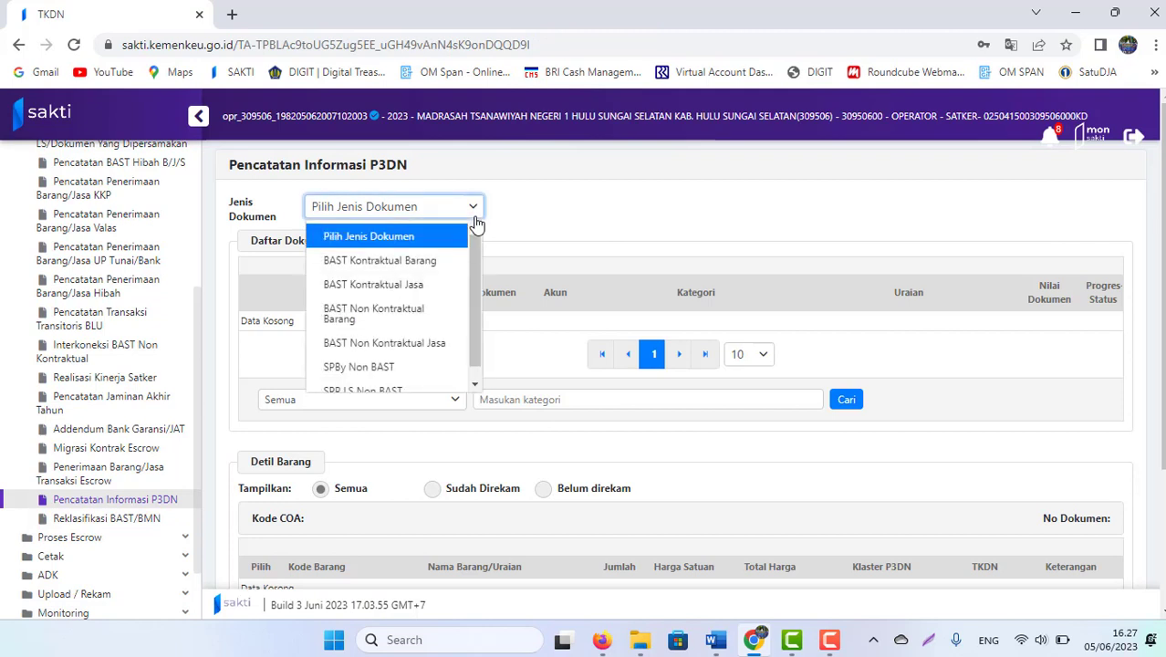
{"action": "left_click", "coordinate": [395, 347]}
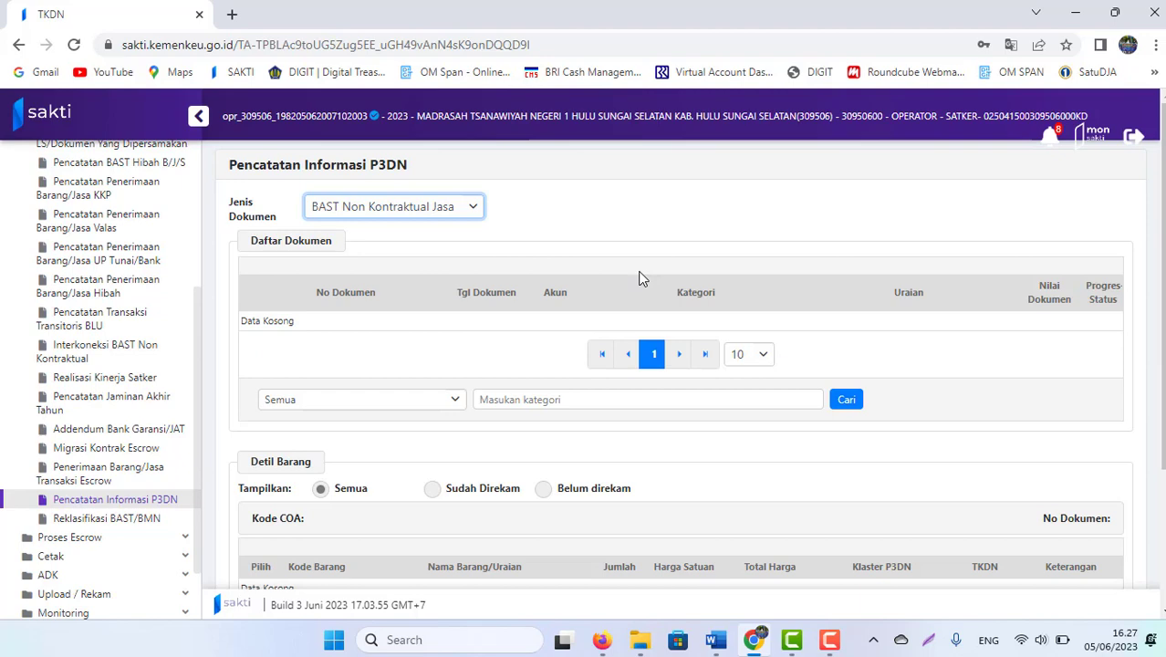
Step: Switch to the Word document and review the written steps for recording a service-category BAST UP/TUP, back up to the title
{"action": "mouse_move", "coordinate": [715, 640]}
{"action": "left_click", "coordinate": [671, 582]}
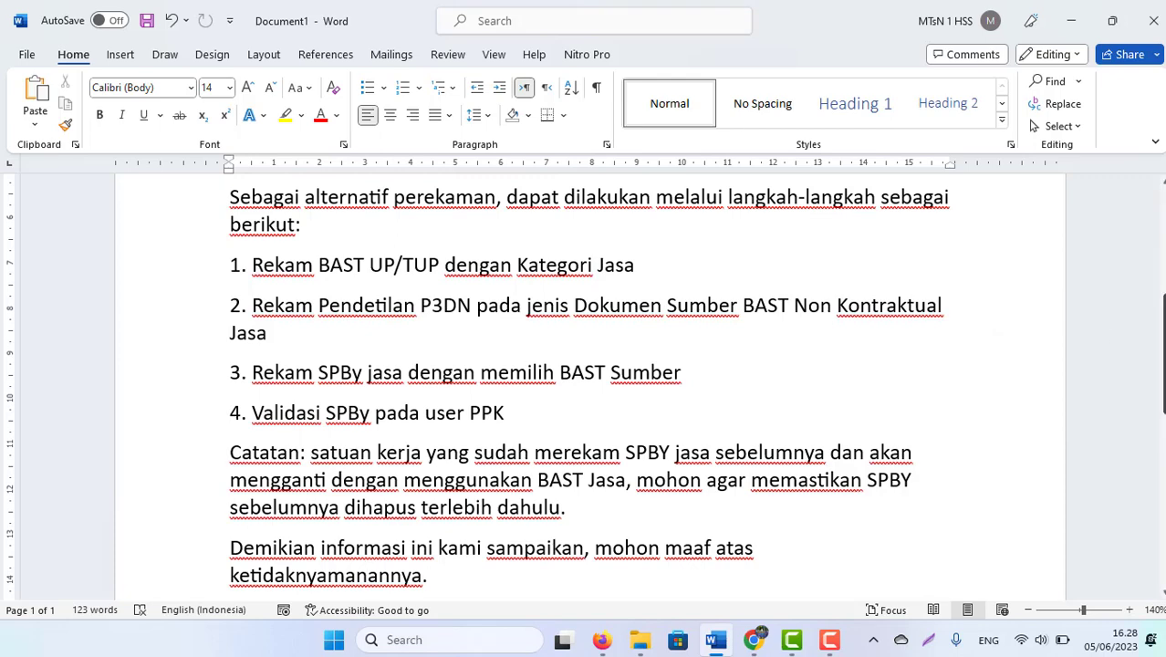
{"action": "scroll", "coordinate": [584, 387], "scroll_direction": "up", "scroll_amount": 4}
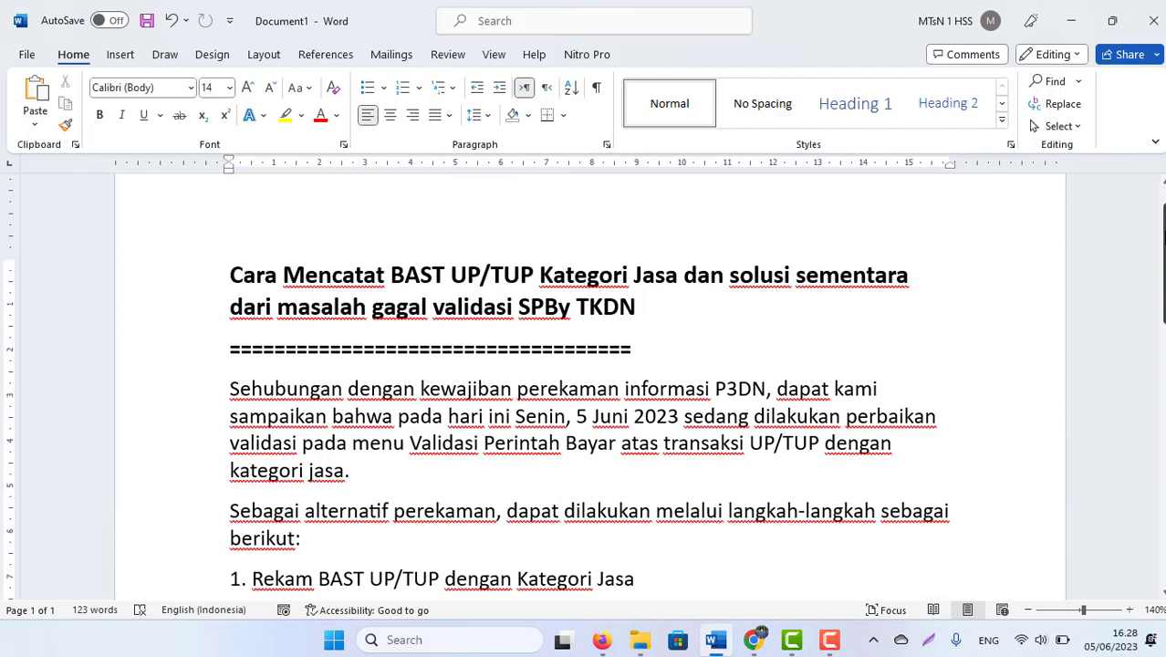
{"action": "left_click", "coordinate": [830, 639]}
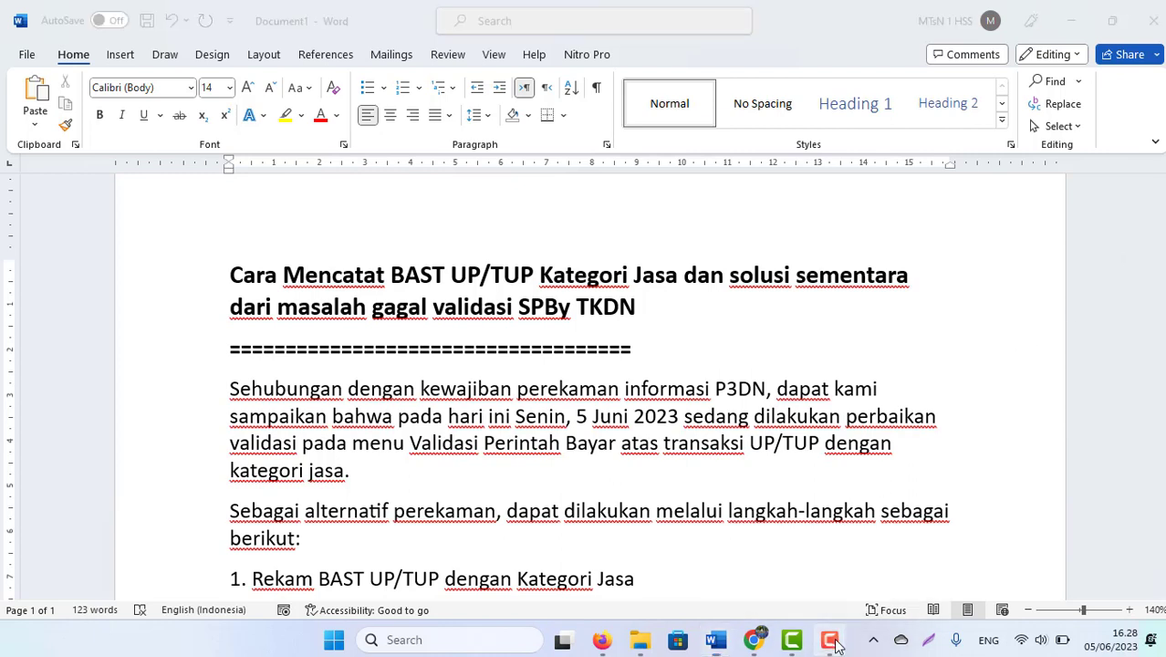